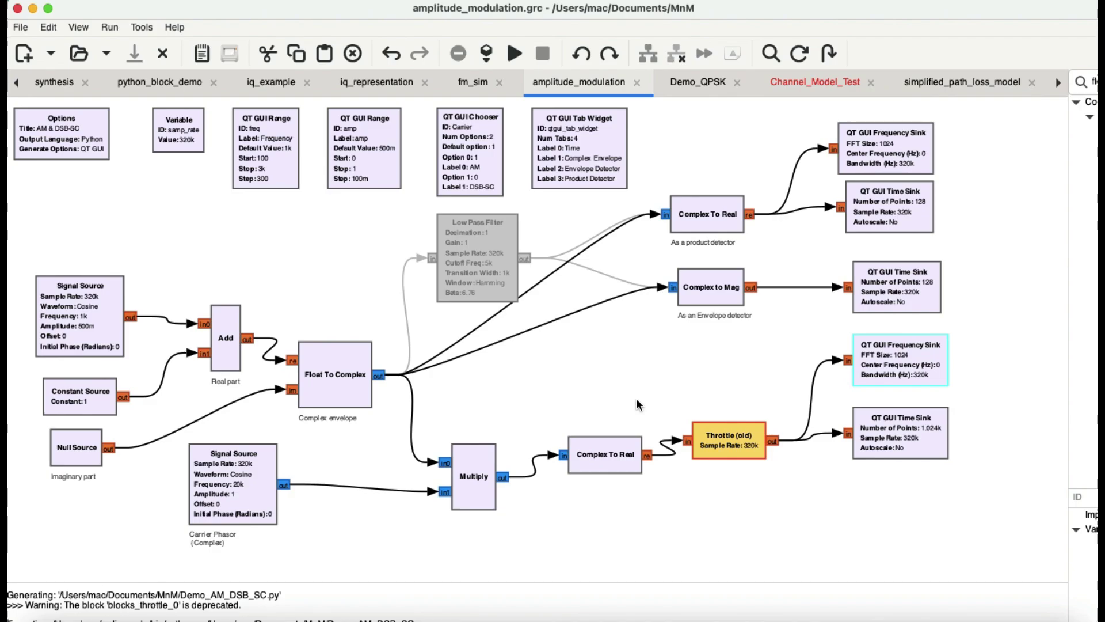
Step: In Chrome, scroll the tutorialspoint AM page up to the Modulation Index equations and zoom it to 110%
{"action": "key", "text": "super+Tab"}
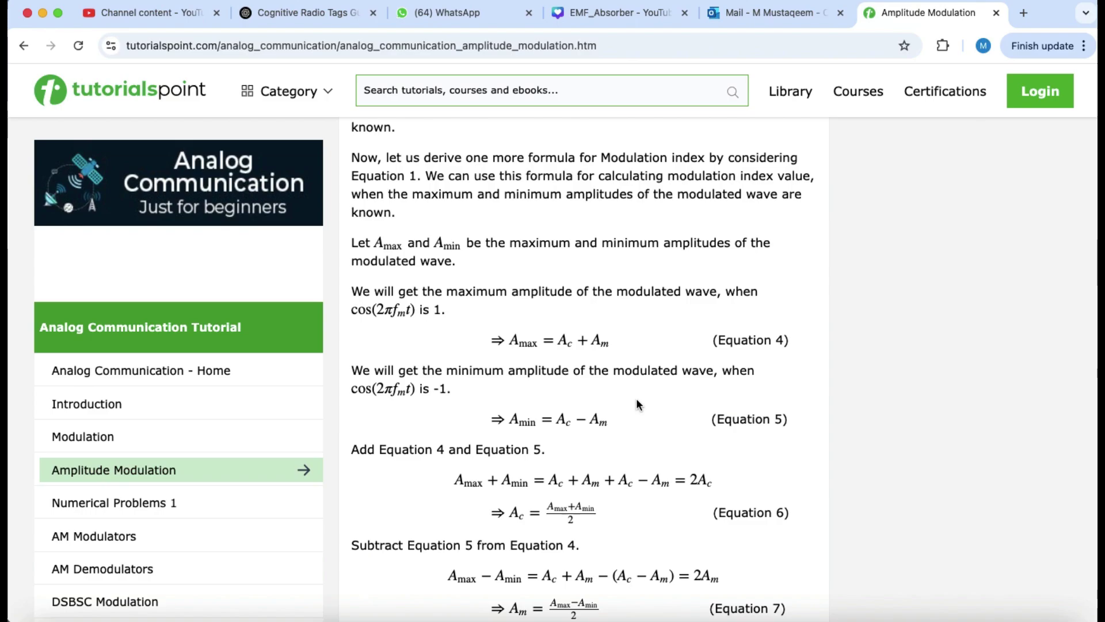
{"action": "scroll", "coordinate": [570, 350], "scroll_direction": "up", "scroll_amount": 6}
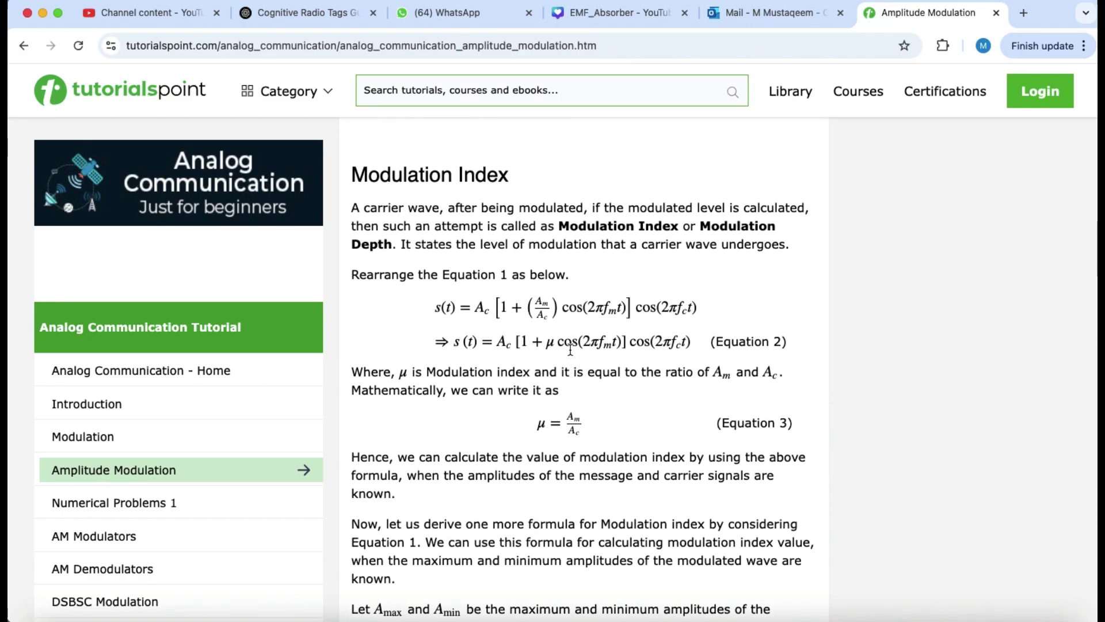
{"action": "key", "text": "super+equal"}
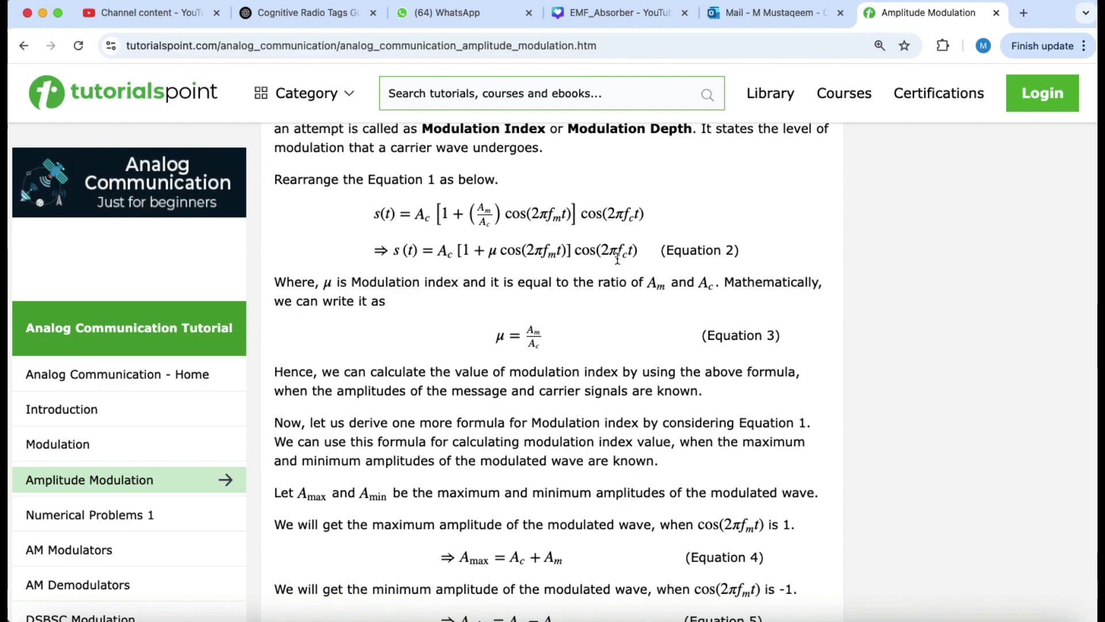
Step: Scroll down the article to the Bandwidth of AM Wave section deriving BW = 2fm
{"action": "scroll", "coordinate": [585, 318], "scroll_direction": "down", "scroll_amount": 10}
{"action": "scroll", "coordinate": [586, 319], "scroll_direction": "down", "scroll_amount": 15}
{"action": "scroll", "coordinate": [585, 319], "scroll_direction": "down", "scroll_amount": 6}
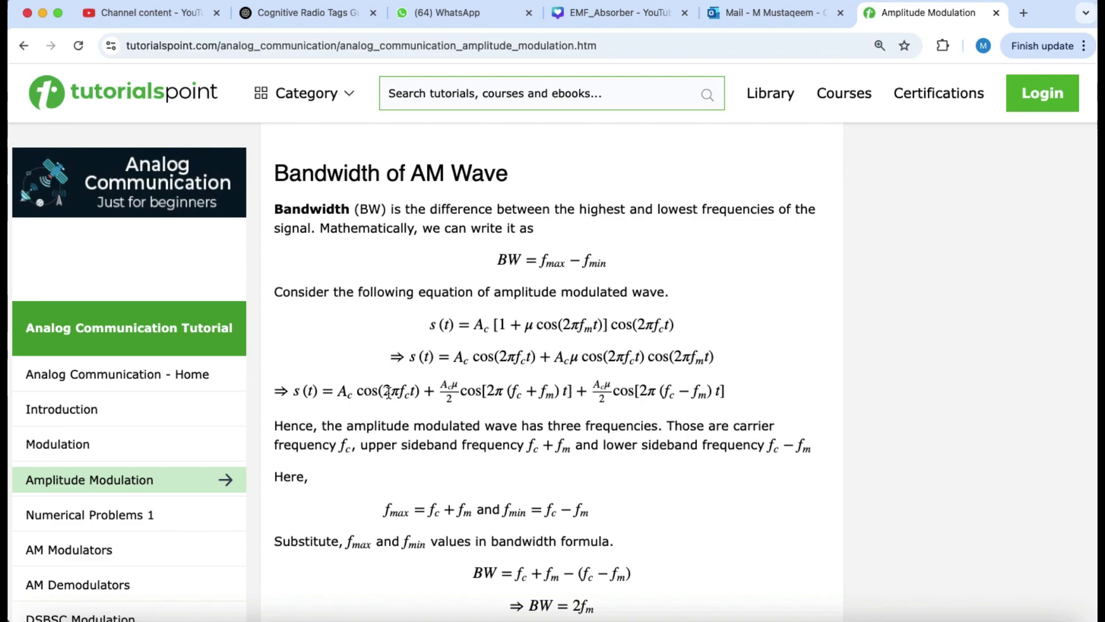
Step: Return to GNU Radio Companion and zoom the amplitude_modulation flowgraph canvas
{"action": "key", "text": "super+Tab"}
{"action": "key", "text": "super+Tab"}
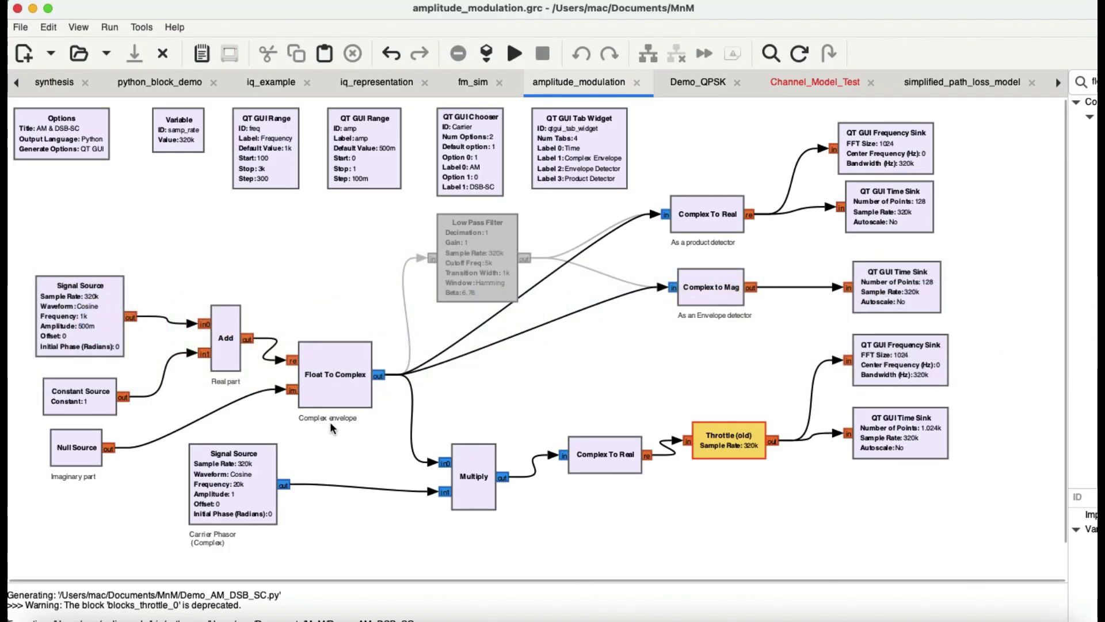
{"action": "scroll", "coordinate": [250, 351], "scroll_direction": "up", "scroll_amount": 2}
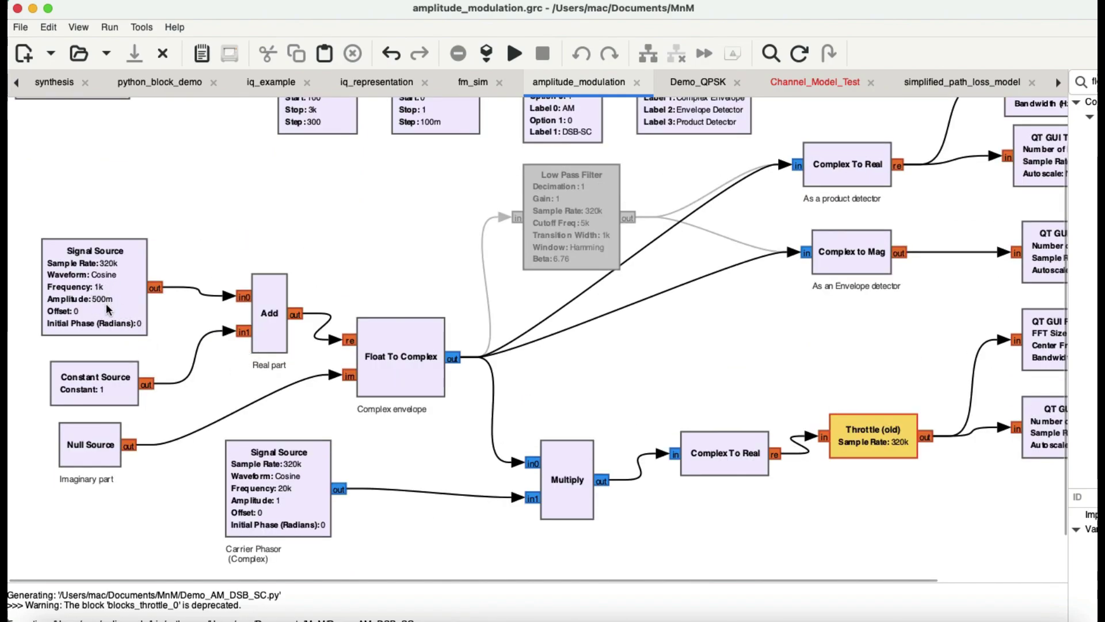
{"action": "scroll", "coordinate": [98, 299], "scroll_direction": "up", "scroll_amount": 2}
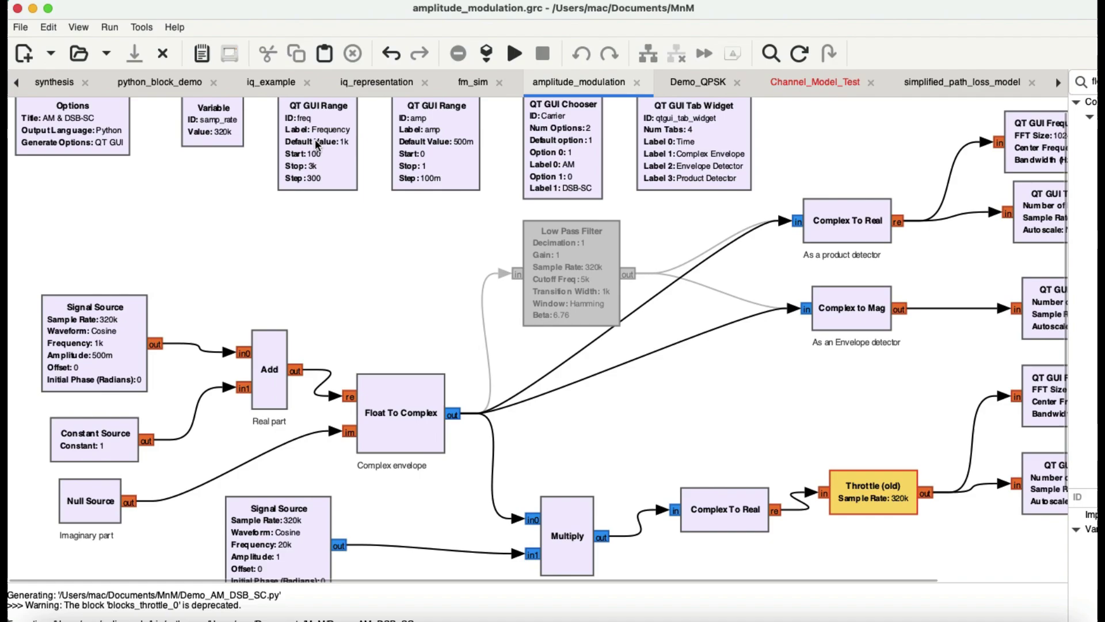
Step: Inspect the 1k, 500m message Signal Source's properties, then close the dialog
{"action": "left_click", "coordinate": [105, 343]}
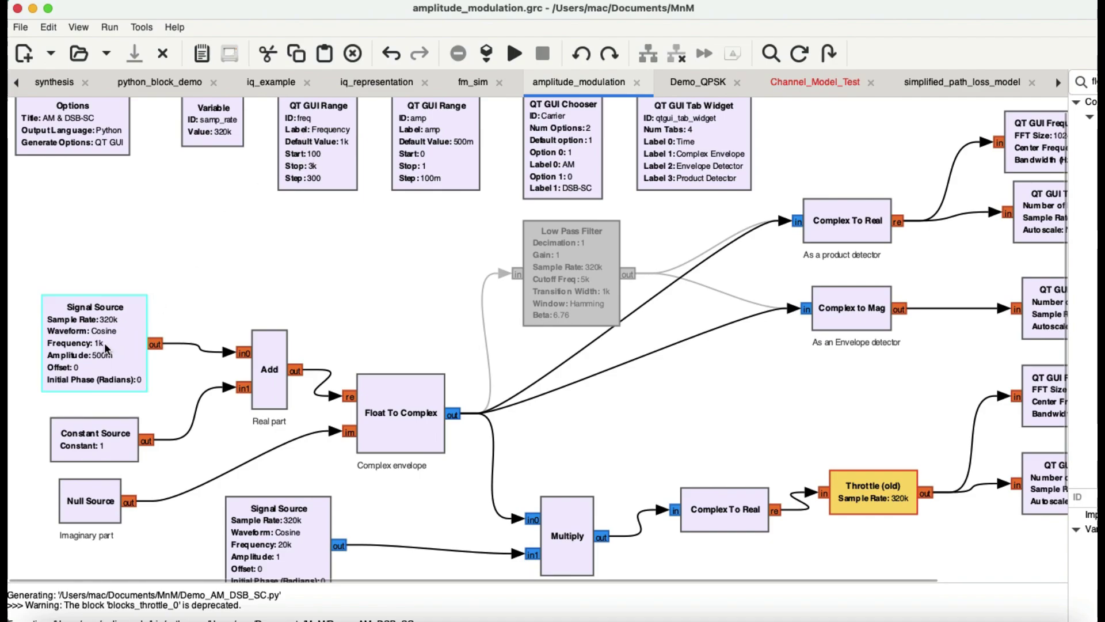
{"action": "double_click", "coordinate": [105, 343]}
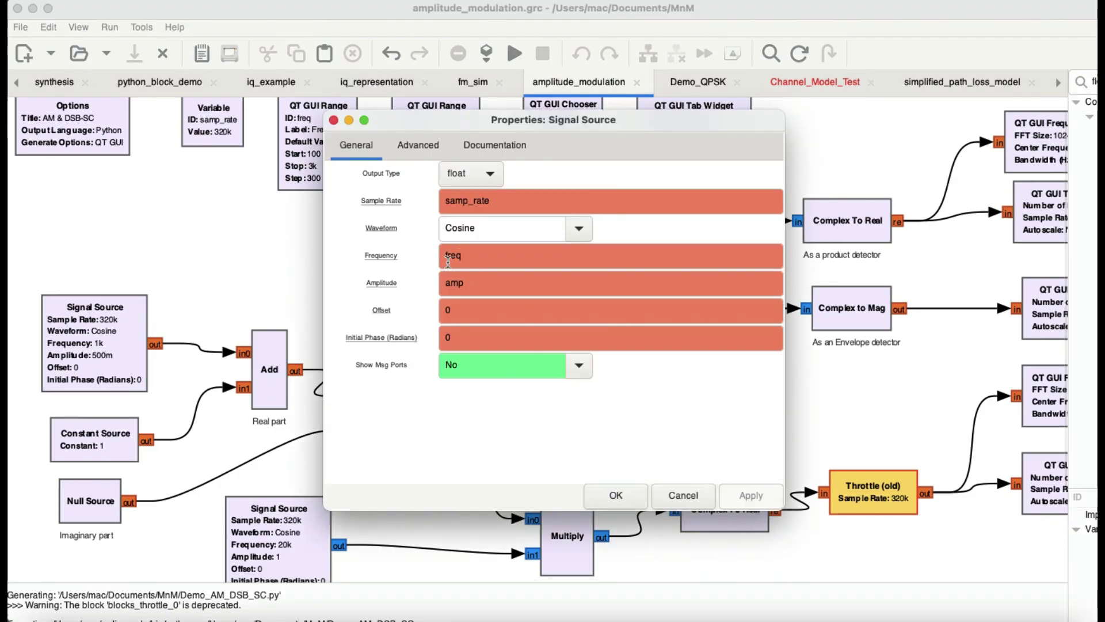
{"action": "left_click", "coordinate": [334, 120]}
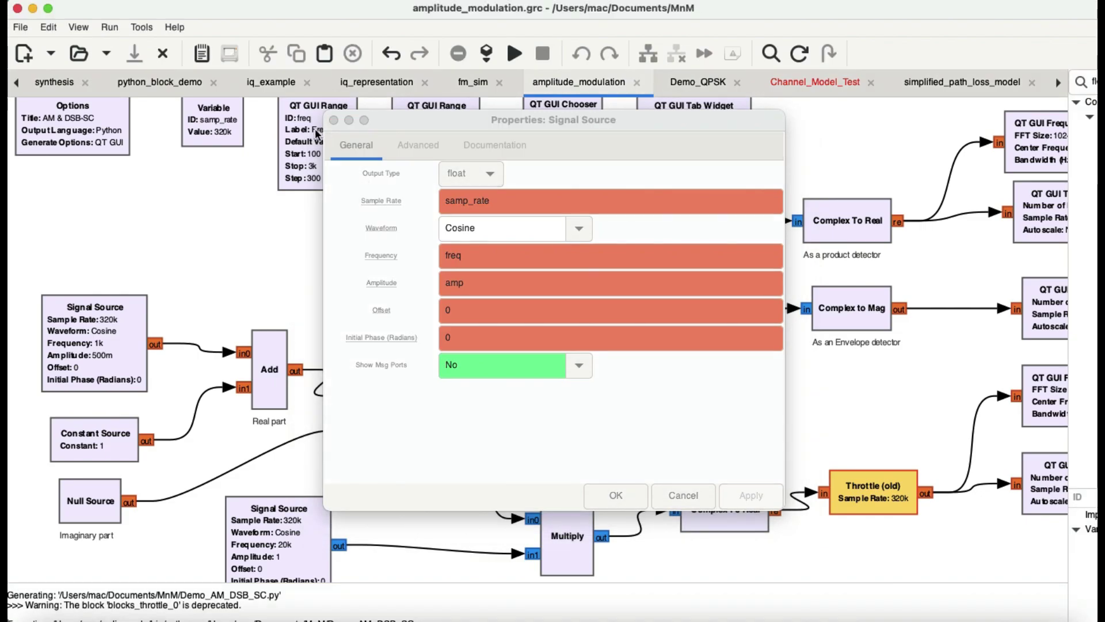
{"action": "left_click", "coordinate": [620, 502]}
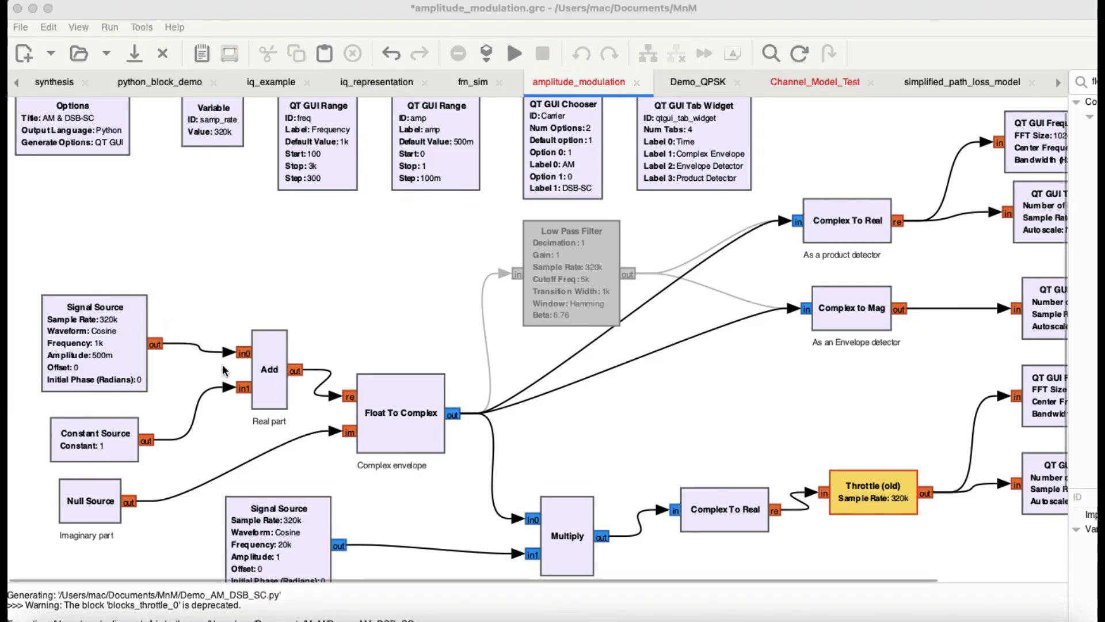
Step: Alternate between the flowgraph and the tutorial, ending on the Bandwidth of AM Wave section
{"action": "key", "text": "super+Tab"}
{"action": "key", "text": "super+Tab"}
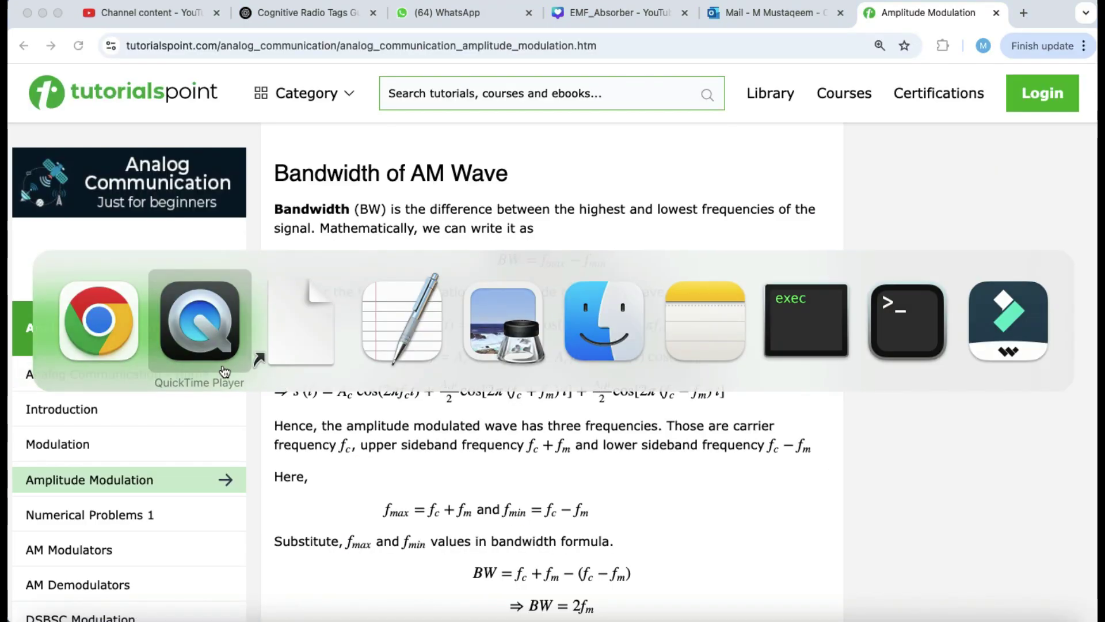
{"action": "key", "text": "super+Tab"}
{"action": "key", "text": "super+Tab"}
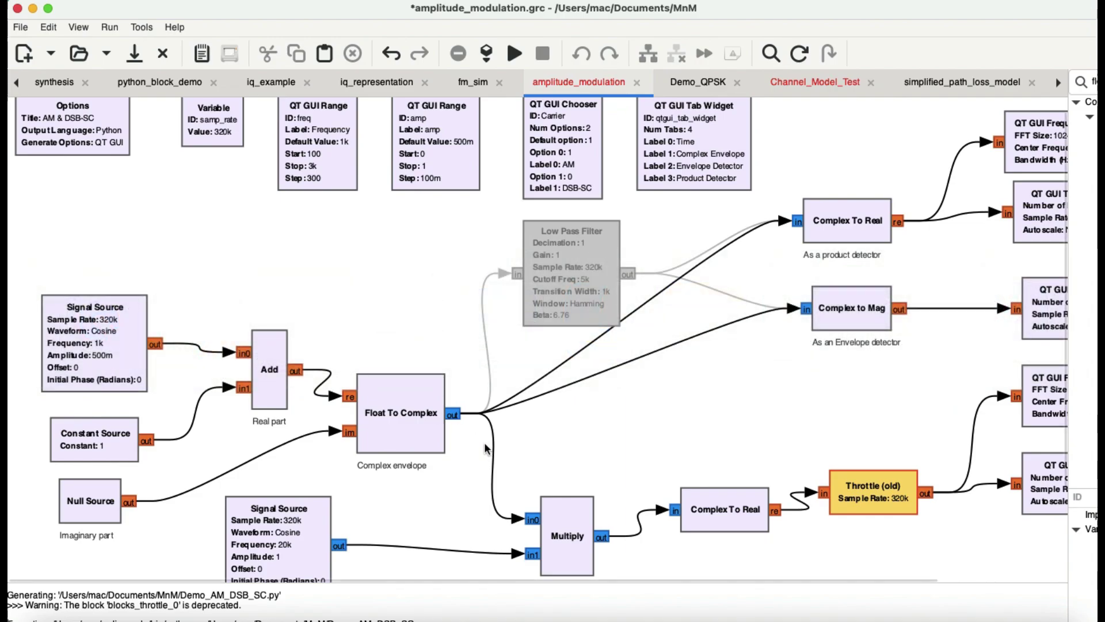
{"action": "key", "text": "super+Tab"}
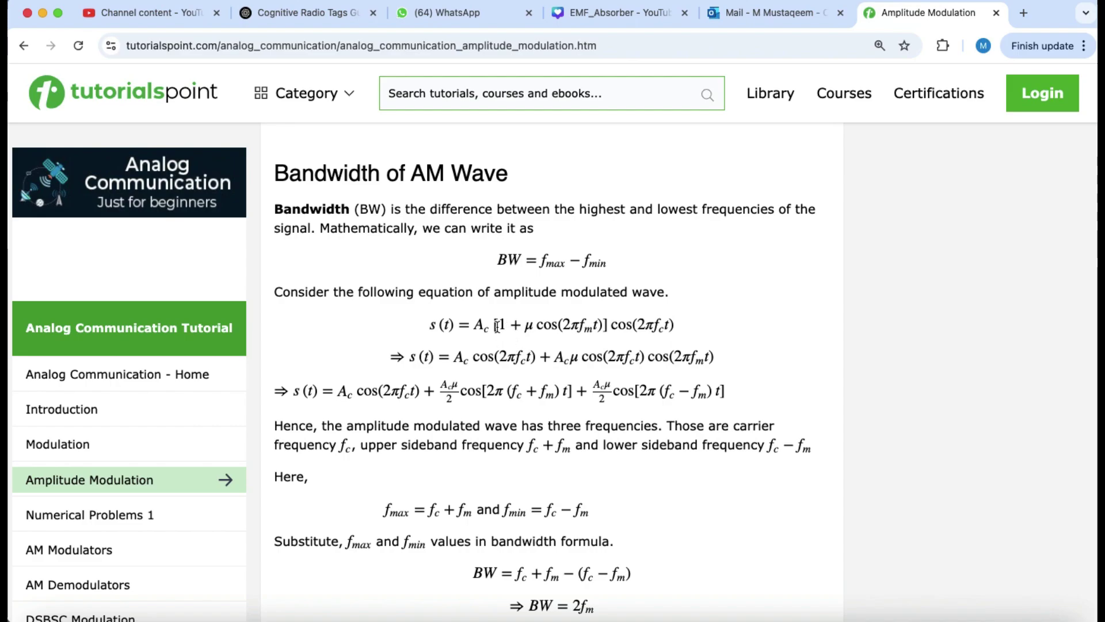
{"action": "key", "text": "super+Tab"}
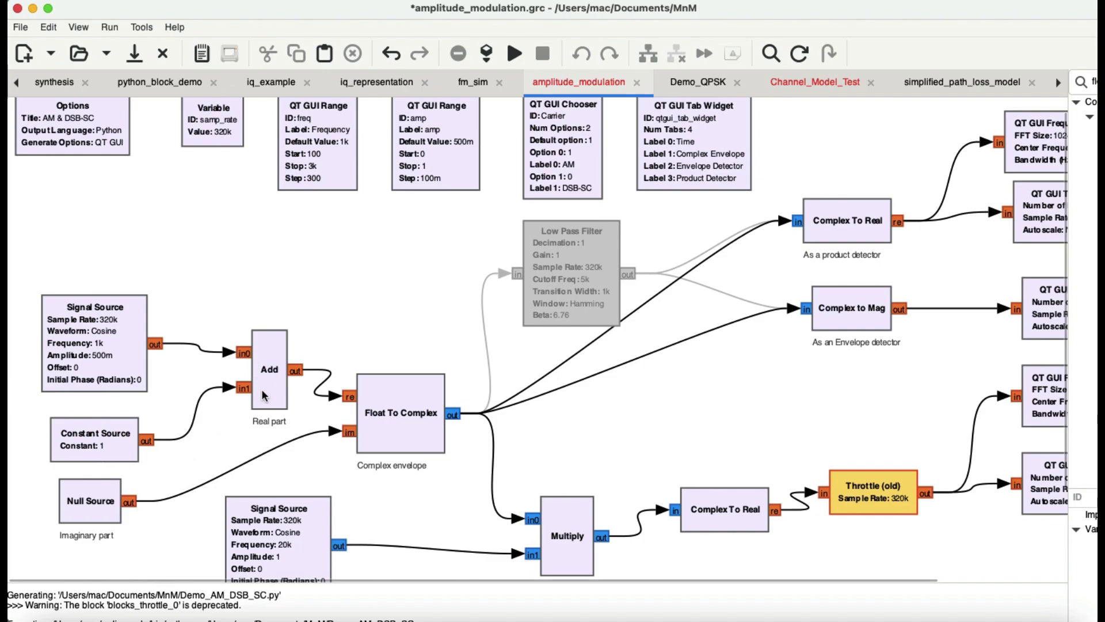
{"action": "key", "text": "super+Tab"}
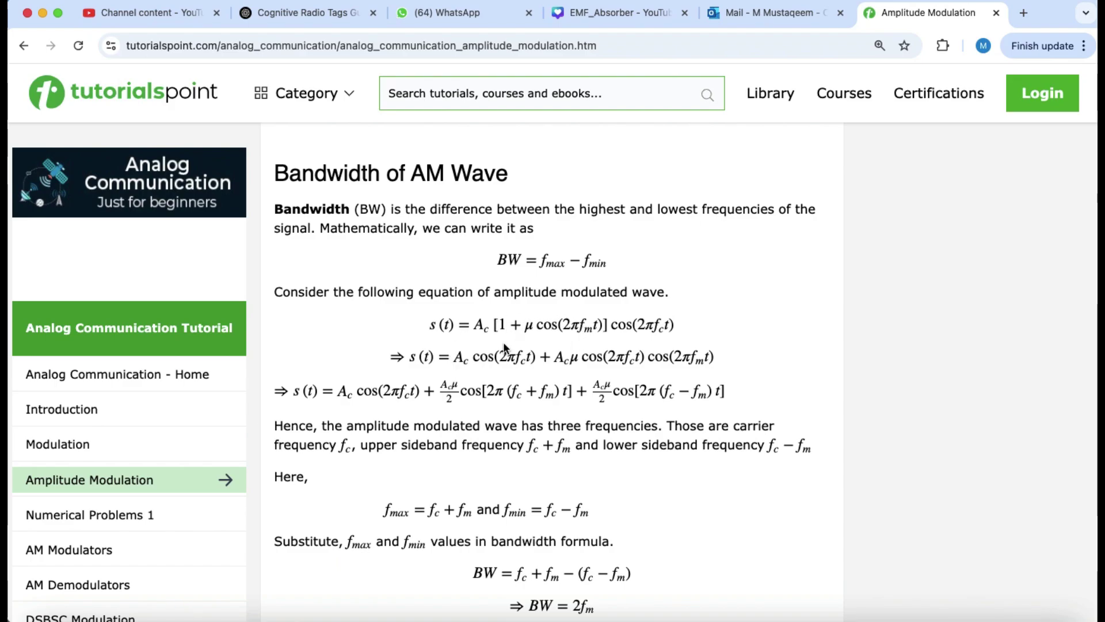
{"action": "key", "text": "super+Tab"}
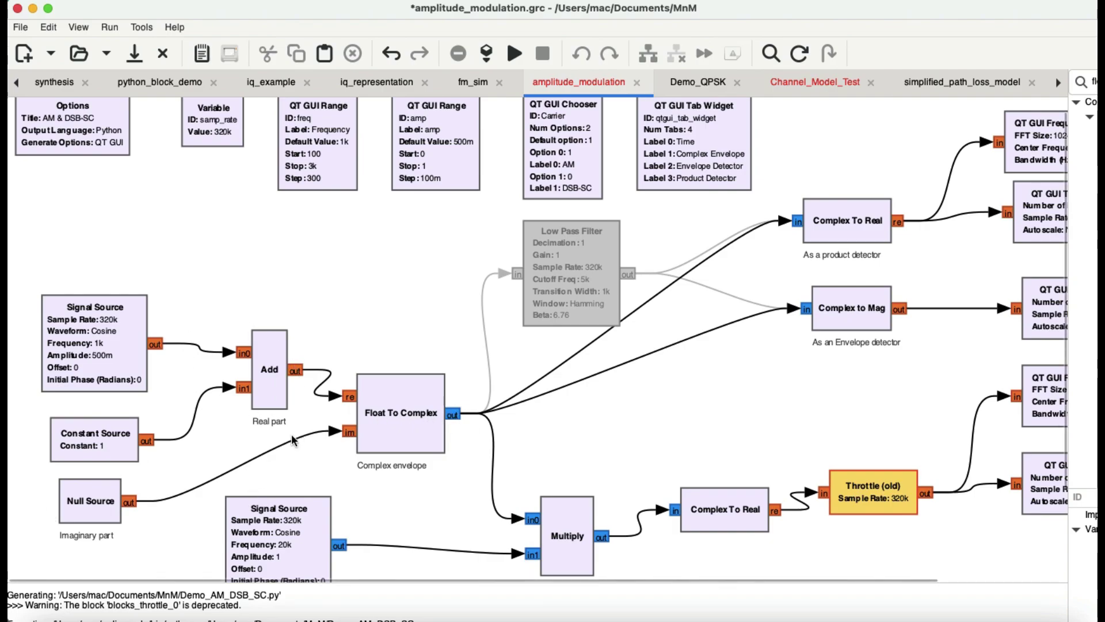
{"action": "key", "text": "super+Tab"}
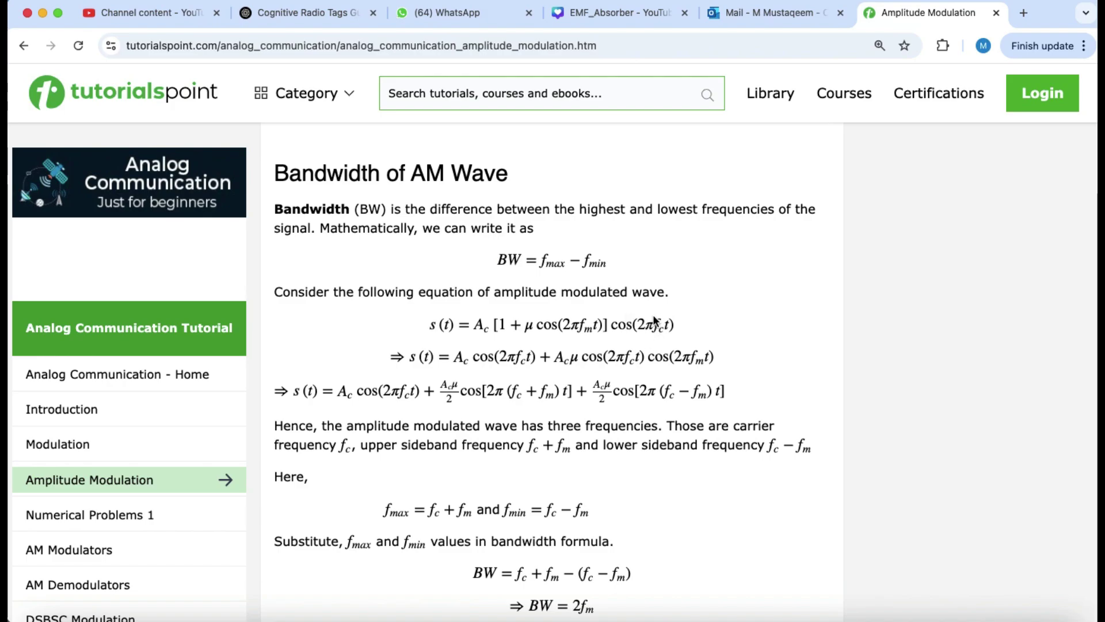
{"action": "key", "text": "super+Tab"}
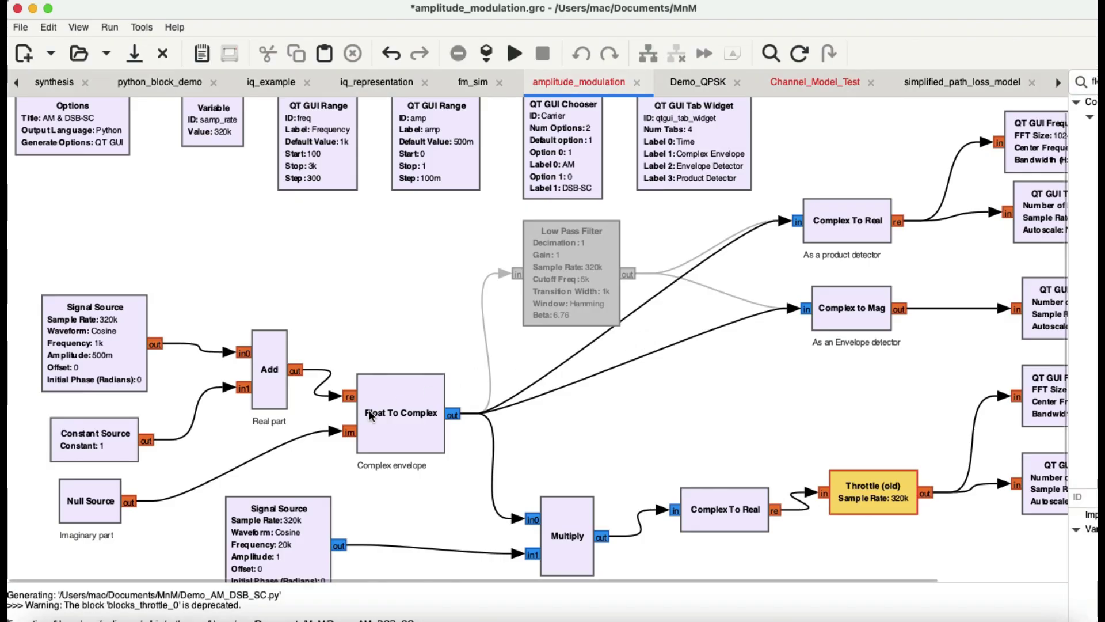
{"action": "scroll", "coordinate": [564, 517], "scroll_direction": "down", "scroll_amount": 3}
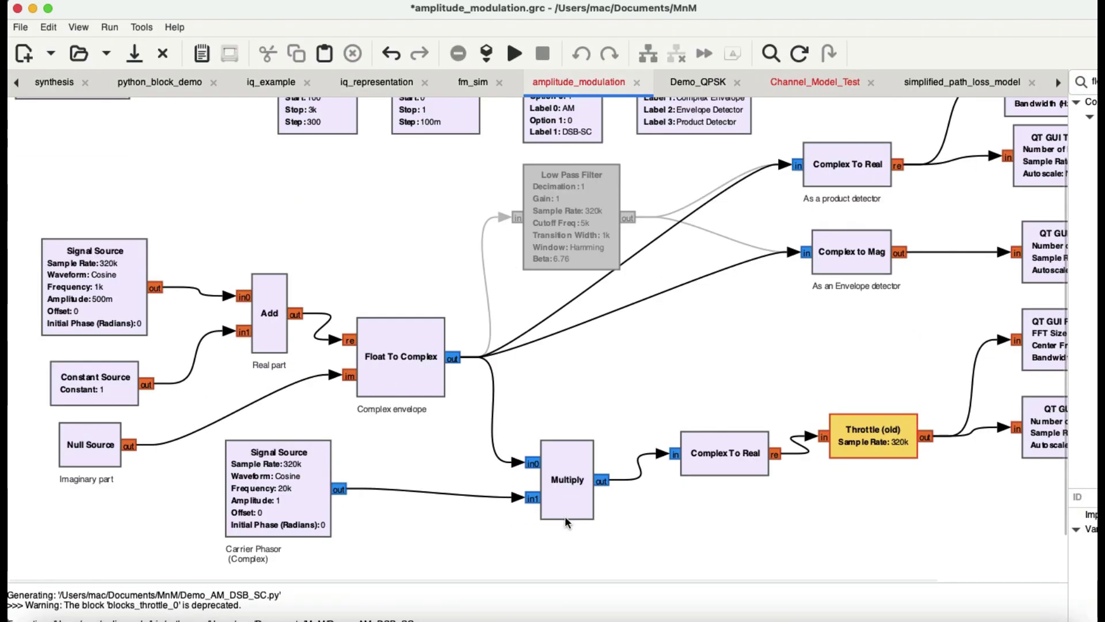
{"action": "double_click", "coordinate": [284, 500]}
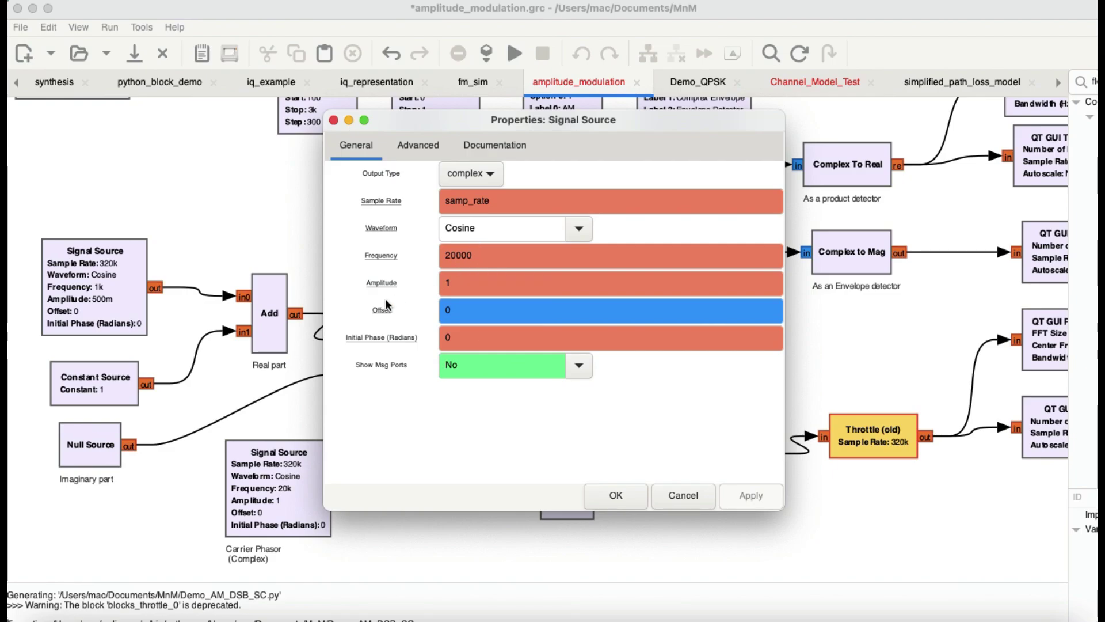
{"action": "left_click", "coordinate": [333, 120]}
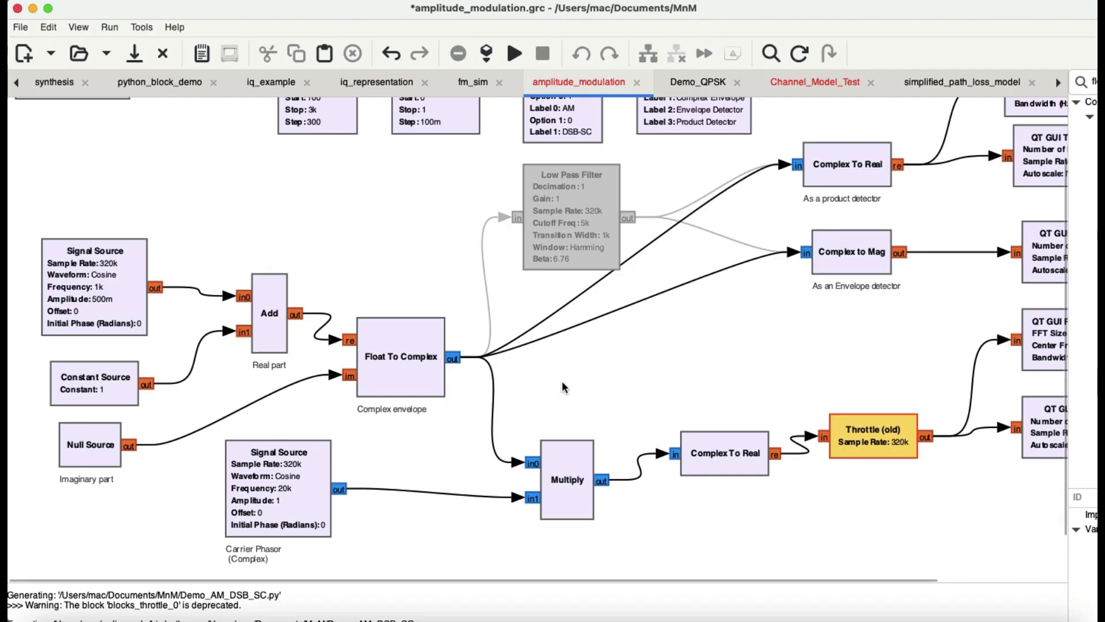
{"action": "key", "text": "super+Tab"}
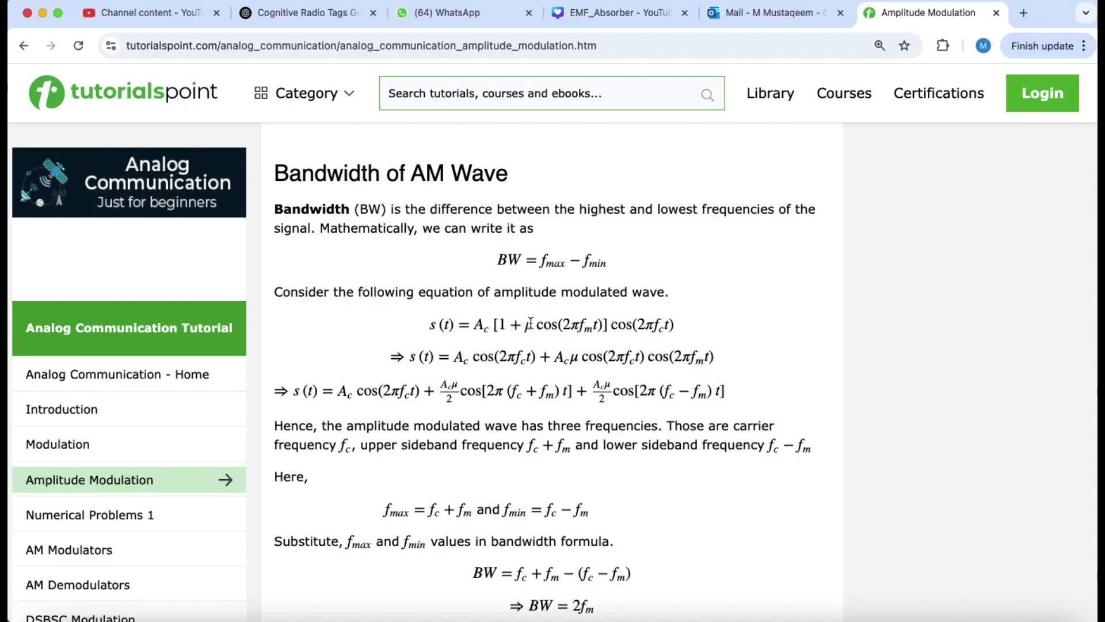
Step: Switch to GNU Radio Companion and scroll the canvas to reveal the QT GUI sink blocks
{"action": "key", "text": "super+Tab"}
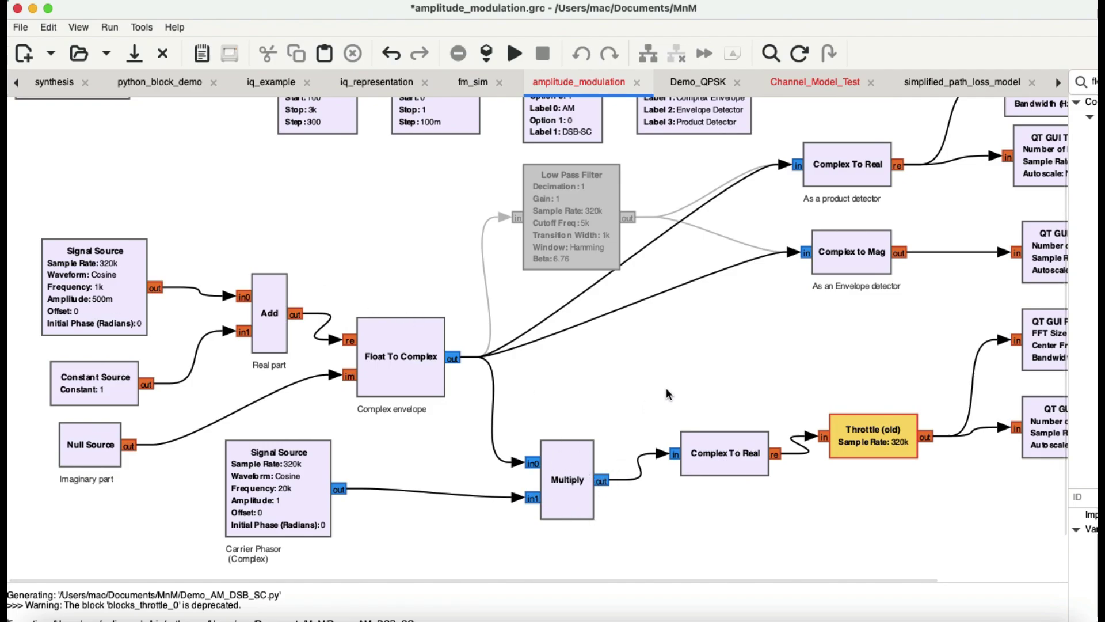
{"action": "scroll", "coordinate": [665, 388], "scroll_direction": "right", "scroll_amount": 5}
{"action": "scroll", "coordinate": [666, 388], "scroll_direction": "down", "scroll_amount": 2}
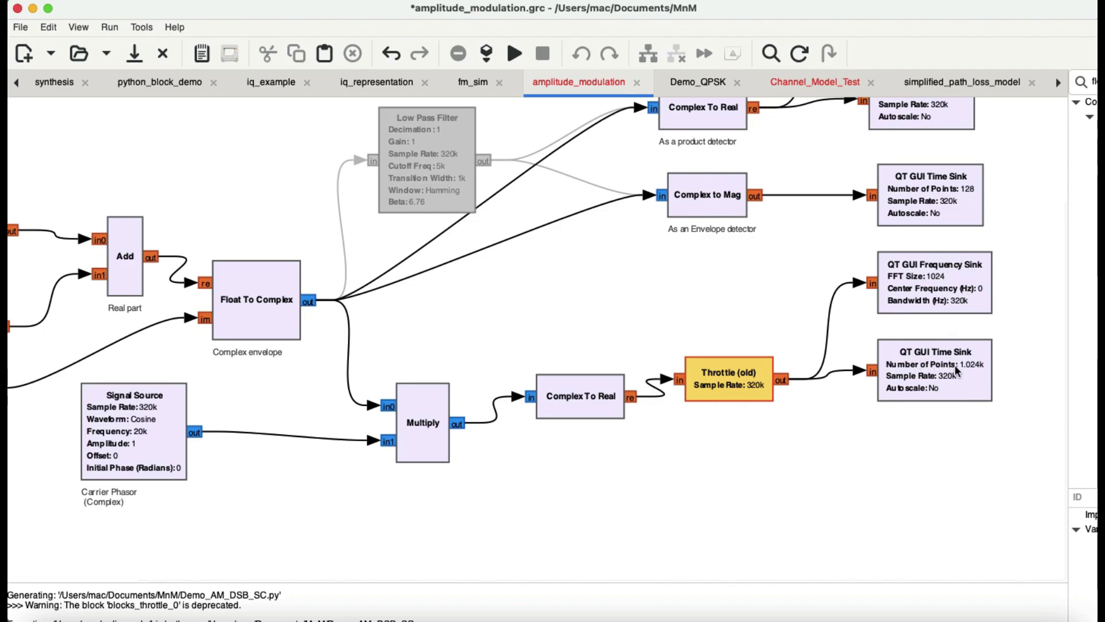
{"action": "scroll", "coordinate": [955, 371], "scroll_direction": "up", "scroll_amount": 3}
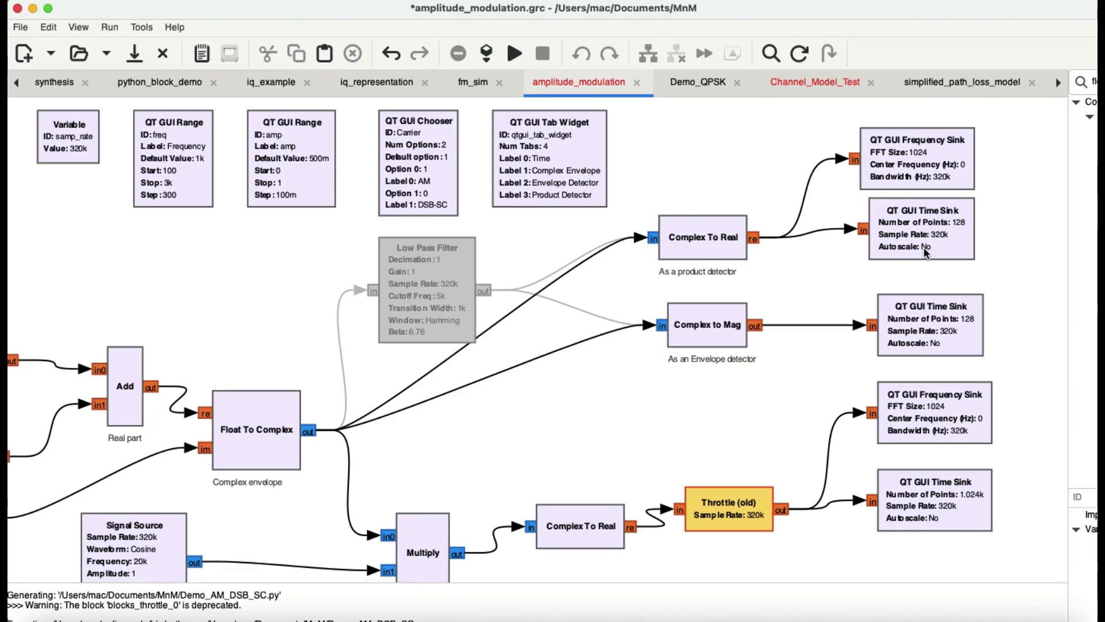
Step: Run the flowgraph at Frequency 3000, autoscale the AM time plot to about ±4, and freeze it
{"action": "left_click", "coordinate": [511, 56]}
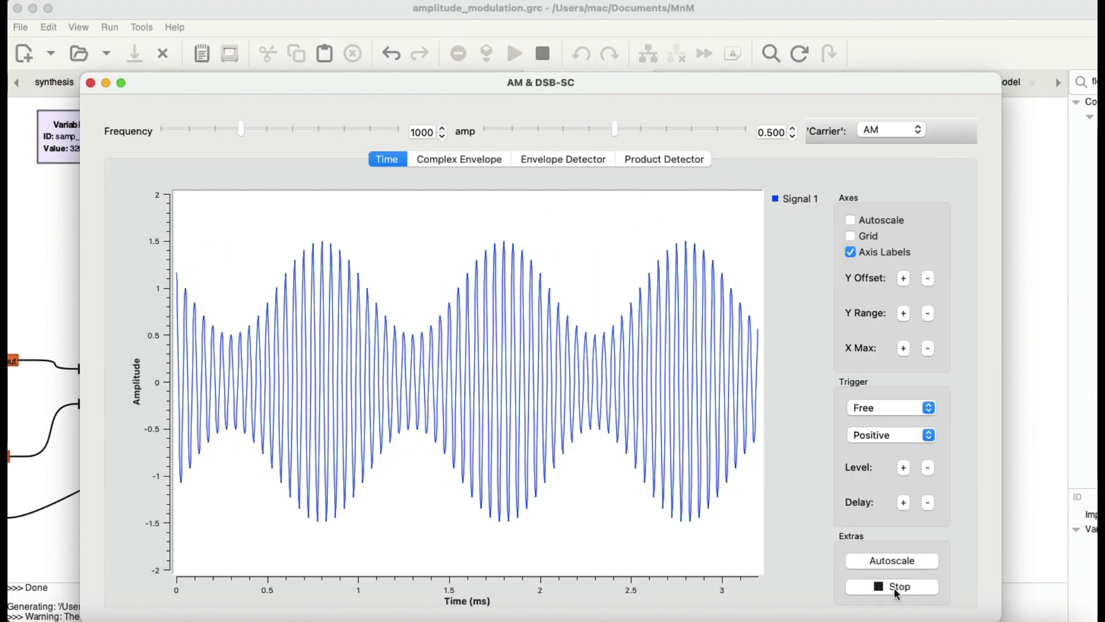
{"action": "left_click", "coordinate": [893, 585]}
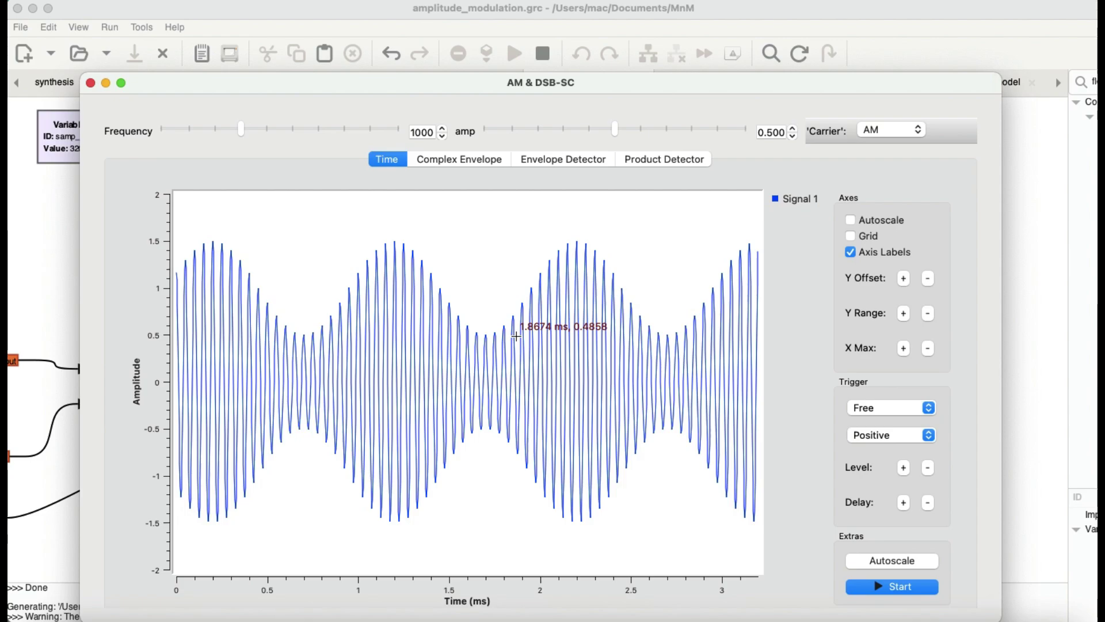
{"action": "left_click", "coordinate": [441, 129]}
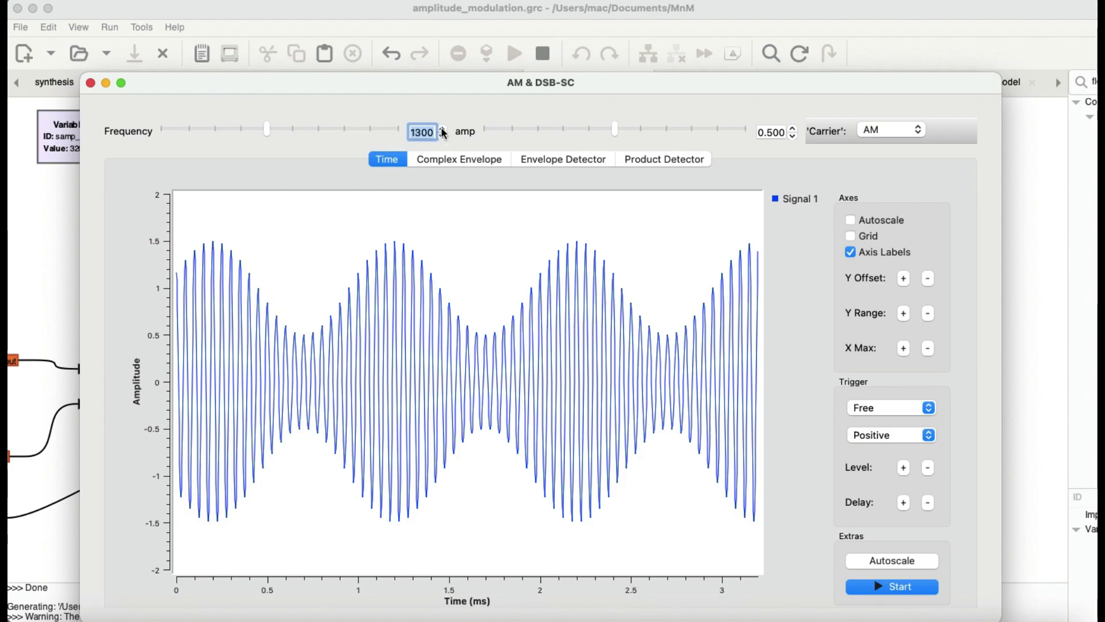
{"action": "left_click", "coordinate": [866, 586]}
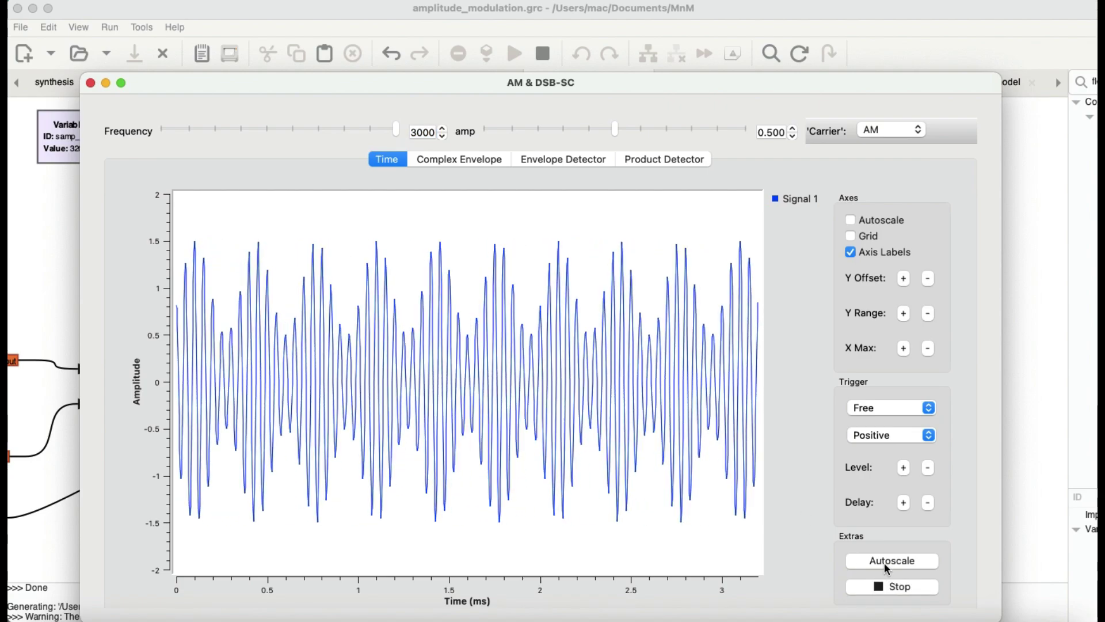
{"action": "left_click", "coordinate": [884, 560]}
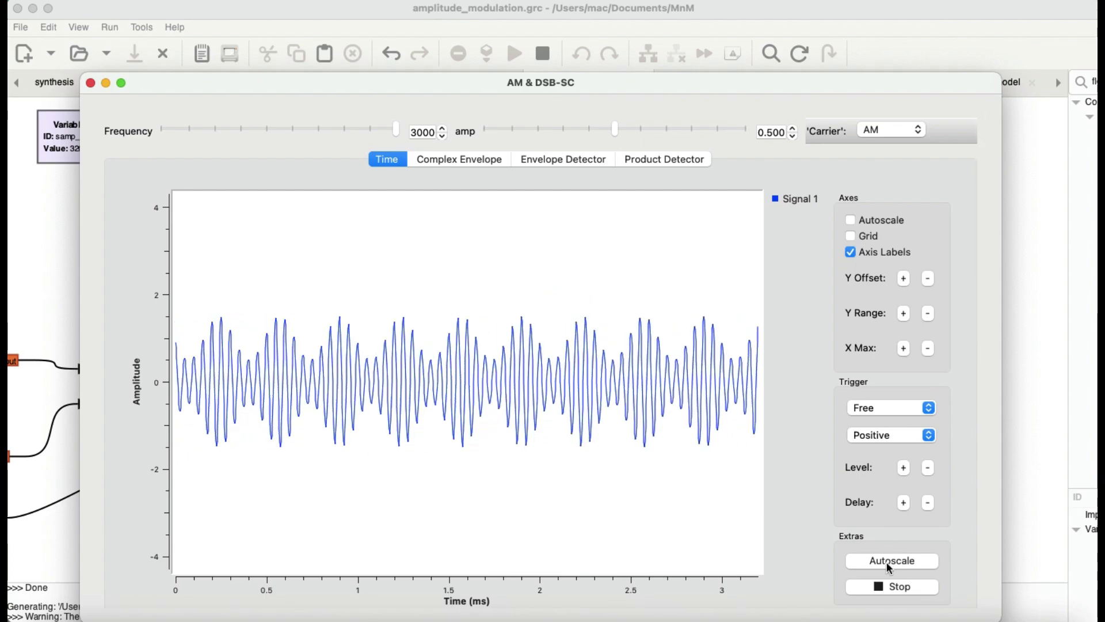
{"action": "left_click", "coordinate": [899, 586]}
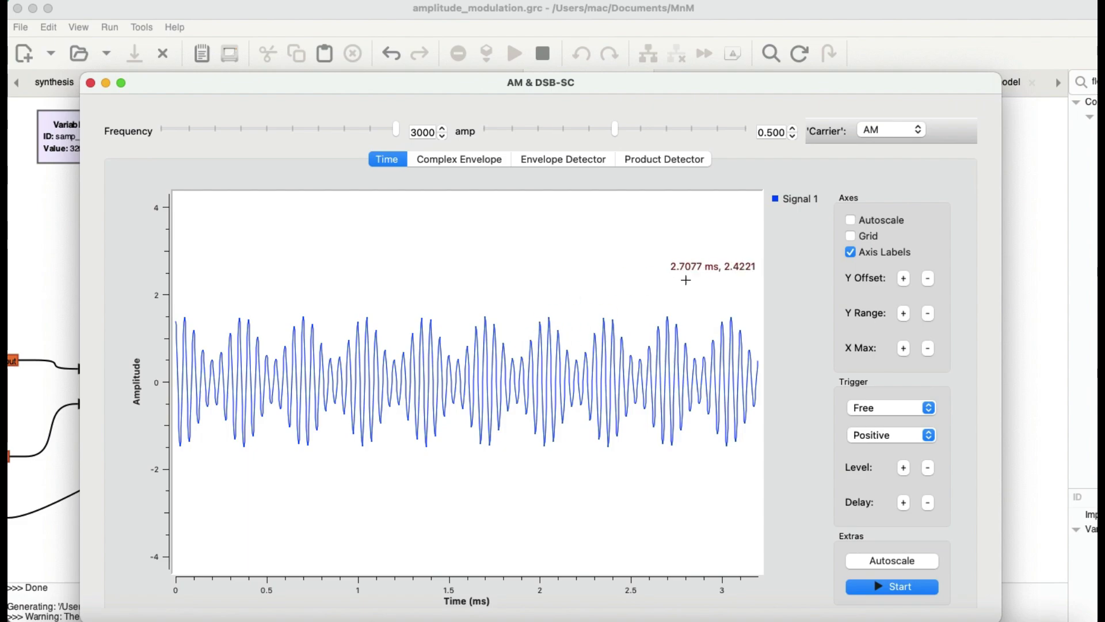
Step: Set amp to 1.000, zoom the AM time plot into 1.32–2.28 ms, then view the Complex Envelope spectrum
{"action": "left_click", "coordinate": [793, 129]}
{"action": "left_click", "coordinate": [793, 130]}
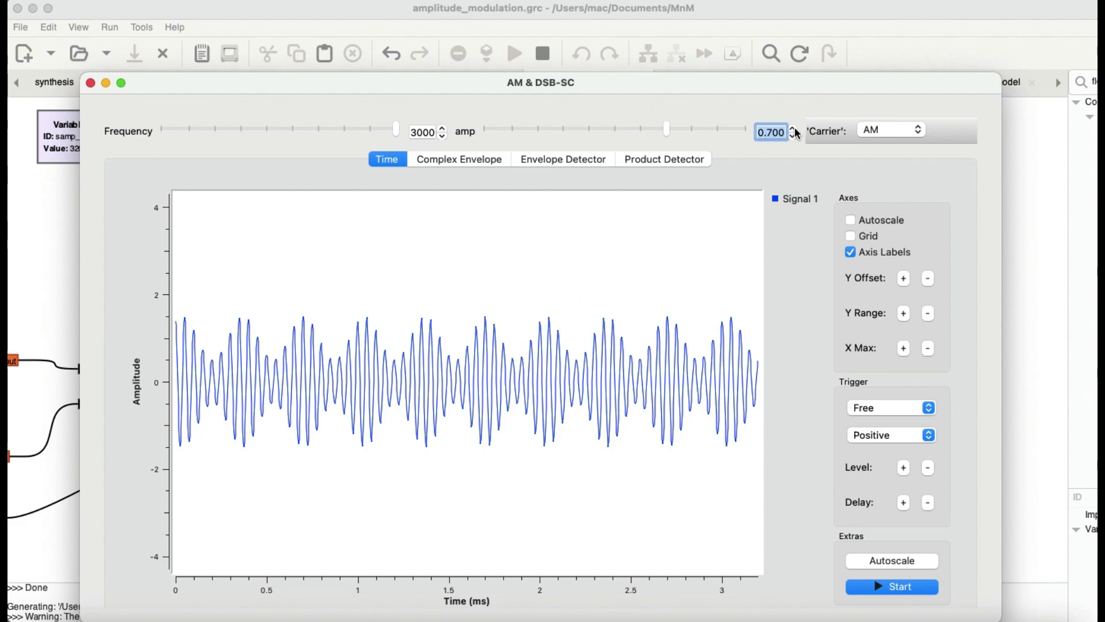
{"action": "left_click", "coordinate": [897, 588]}
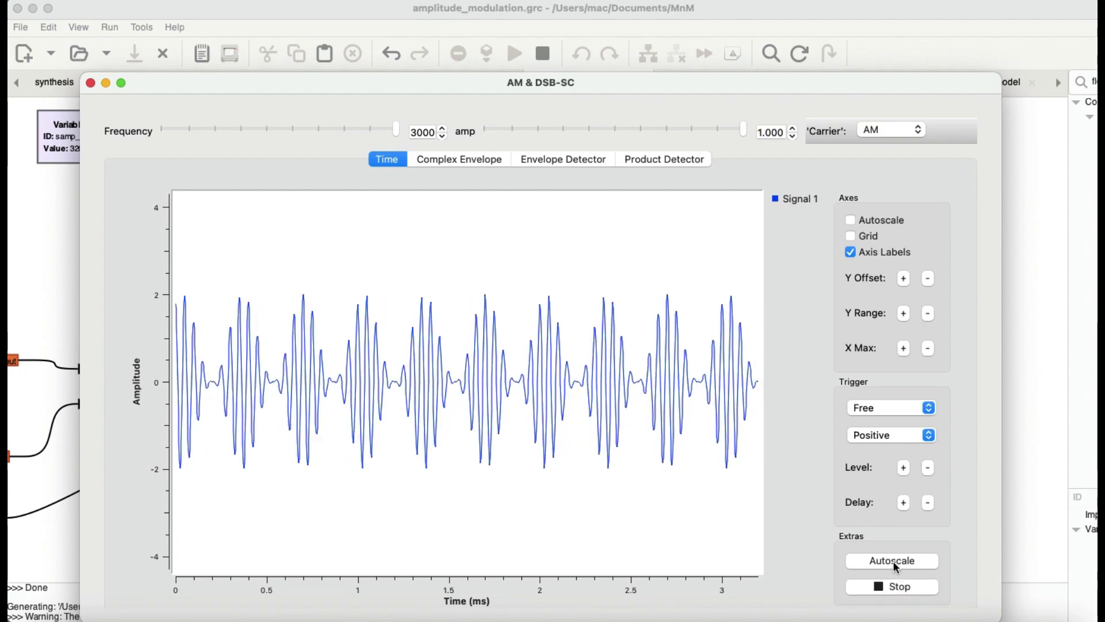
{"action": "left_click", "coordinate": [885, 586]}
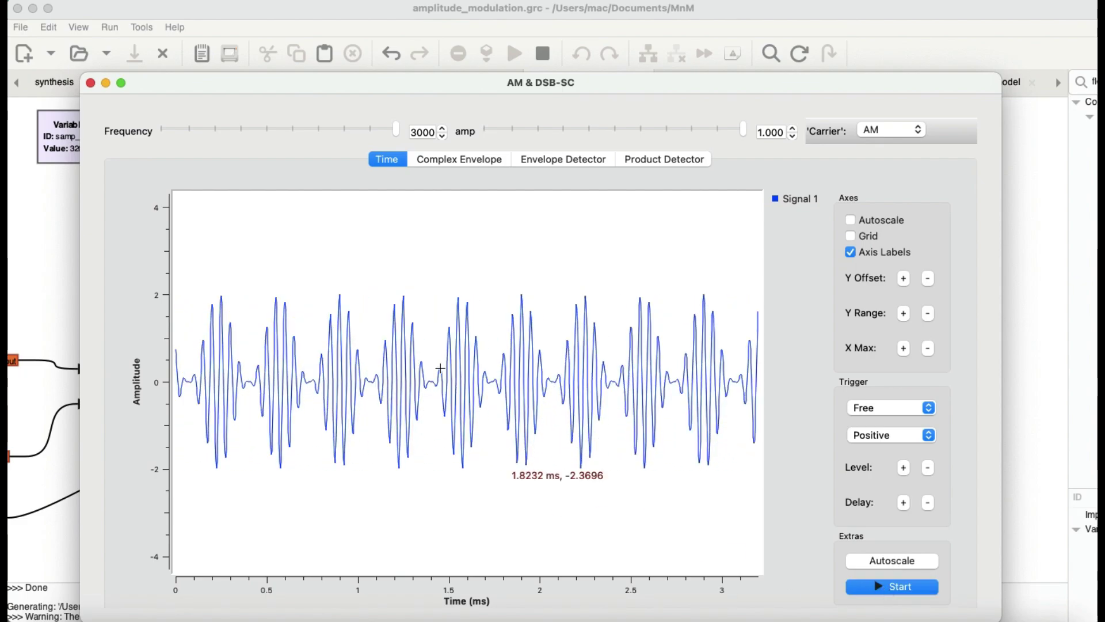
{"action": "left_click_drag", "start_coordinate": [415, 291], "coordinate": [590, 469]}
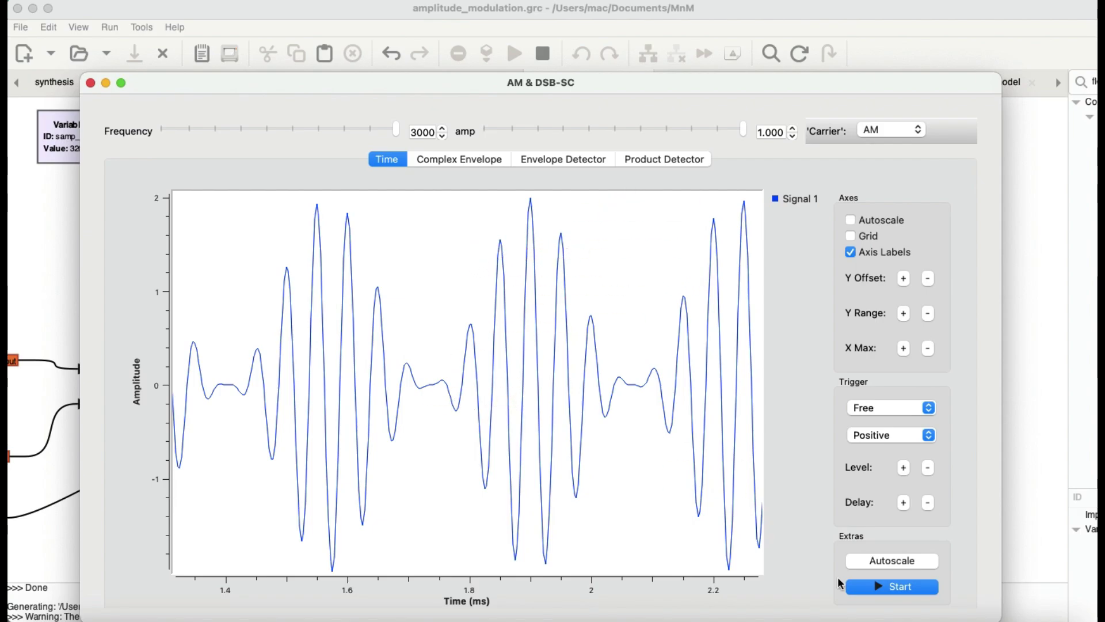
{"action": "left_click", "coordinate": [899, 586]}
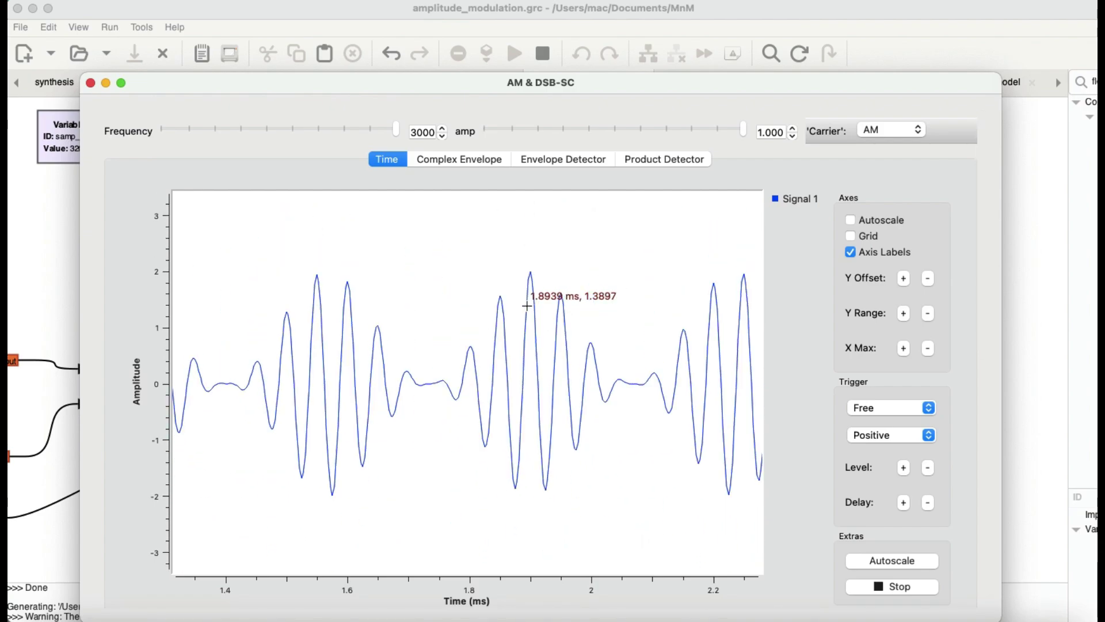
{"action": "left_click", "coordinate": [451, 161]}
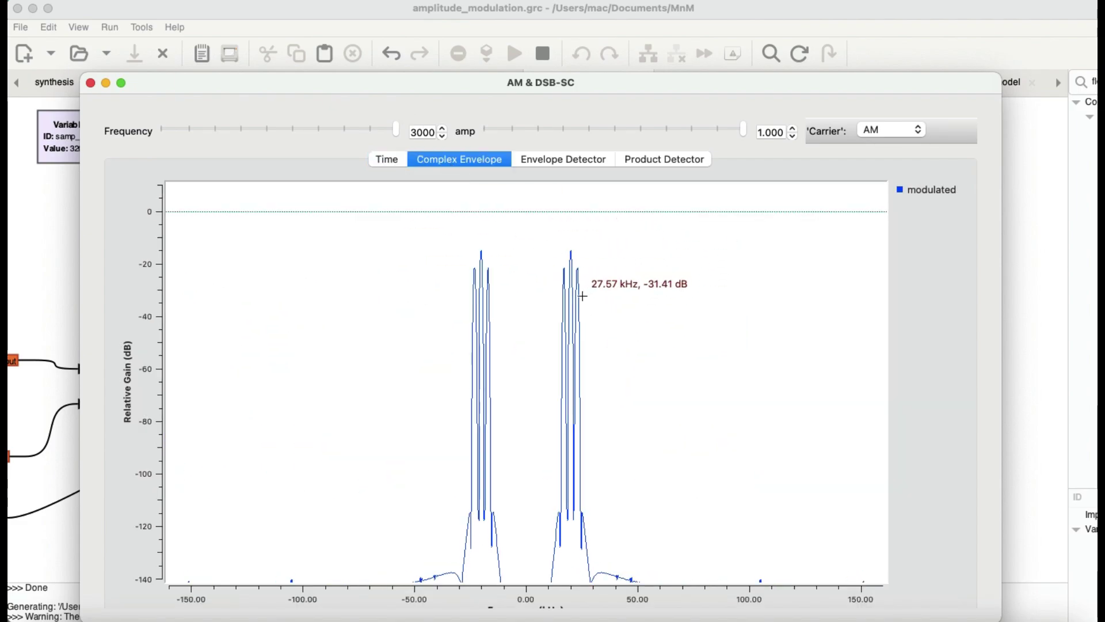
Step: Drag a zoom box on the Complex Envelope spectrum over the 7.5–10.5 kHz range
{"action": "scroll", "coordinate": [560, 343], "scroll_direction": "down", "scroll_amount": 3}
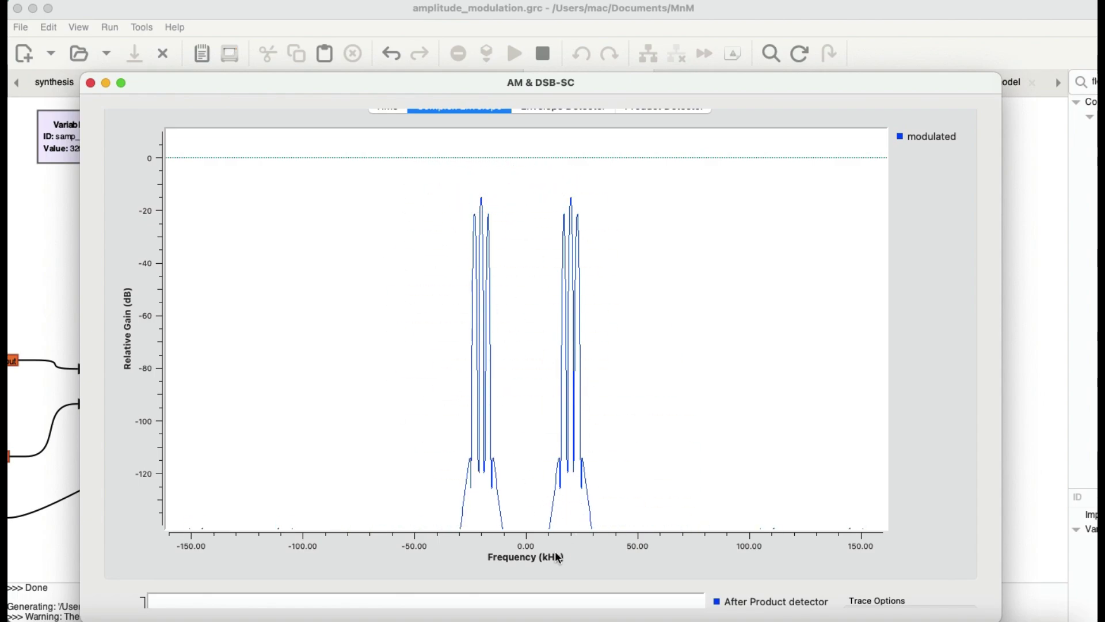
{"action": "scroll", "coordinate": [443, 366], "scroll_direction": "up", "scroll_amount": 3}
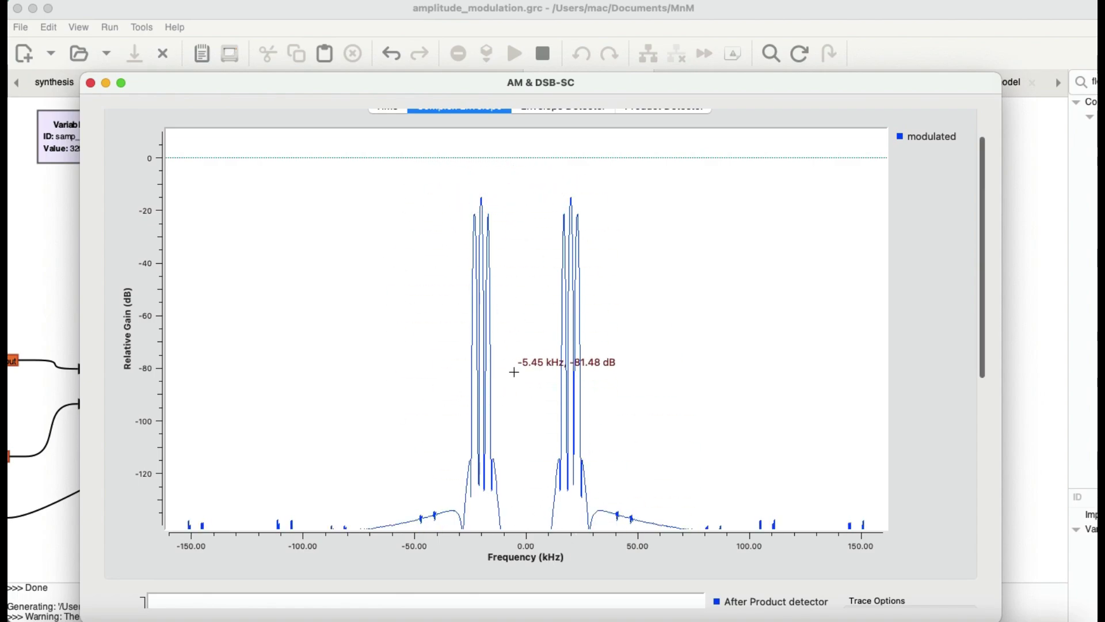
{"action": "left_click_drag", "start_coordinate": [546, 230], "coordinate": [547, 224]}
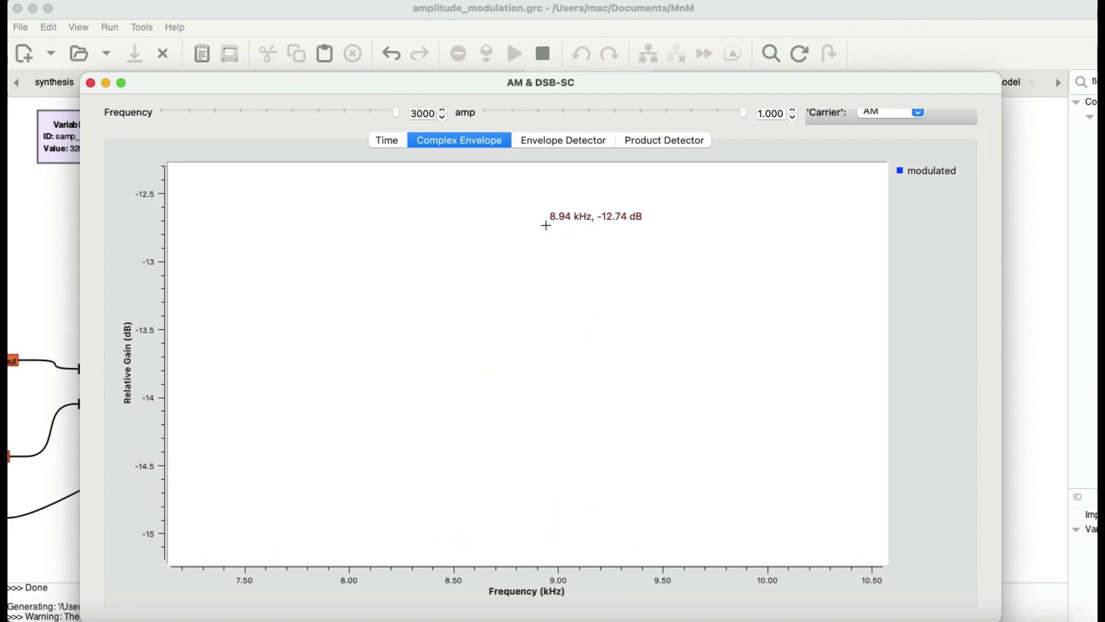
Step: Close the plot window, rerun with Frequency 3000 and amp 1.000, and show the Complex Envelope spectrum
{"action": "left_click", "coordinate": [90, 83]}
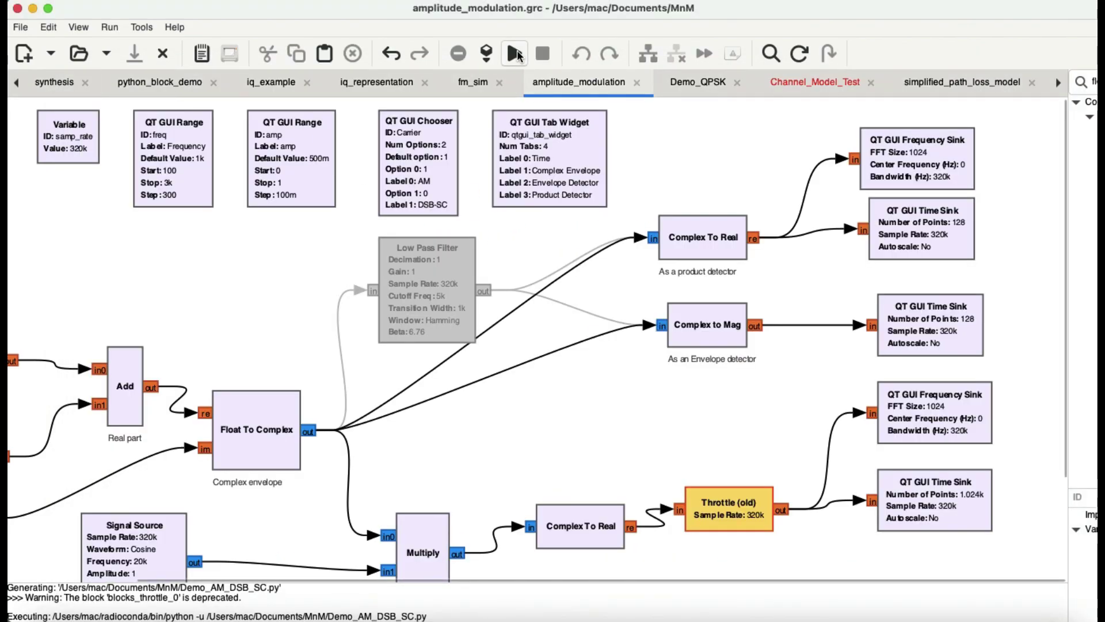
{"action": "left_click", "coordinate": [515, 53]}
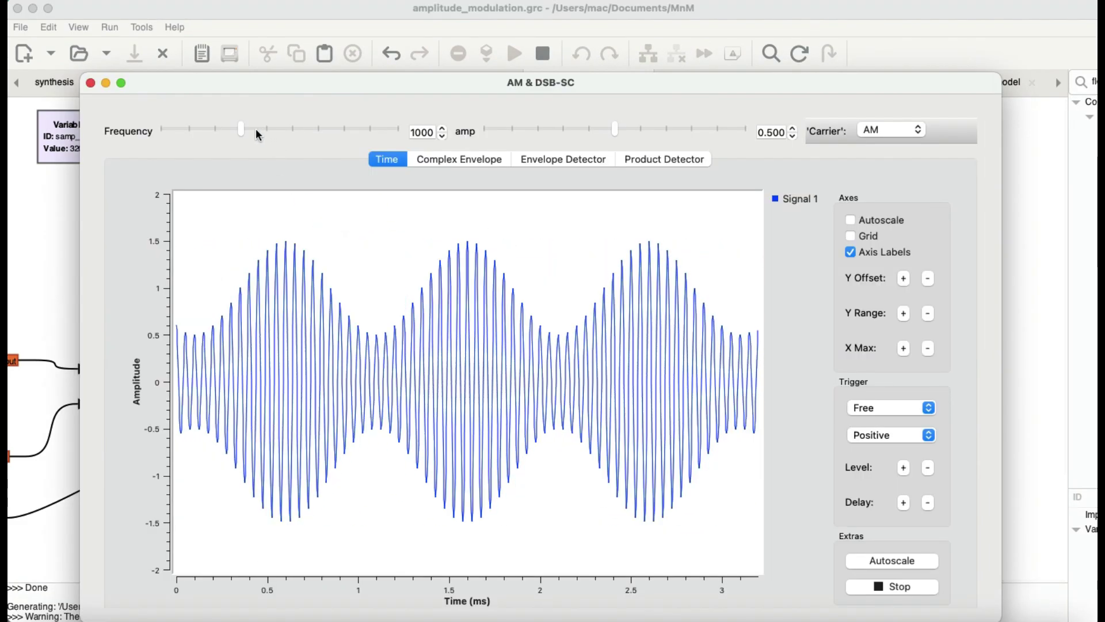
{"action": "left_click", "coordinate": [443, 129]}
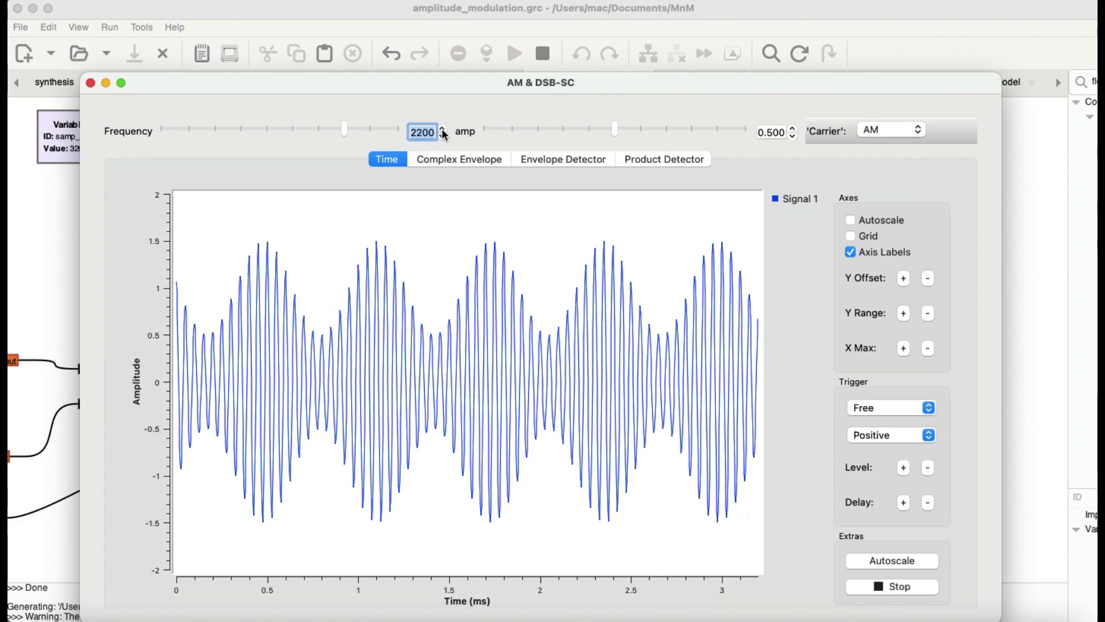
{"action": "left_click", "coordinate": [793, 129]}
{"action": "left_click", "coordinate": [793, 129]}
{"action": "left_click", "coordinate": [793, 129]}
{"action": "left_click", "coordinate": [794, 129]}
{"action": "left_click", "coordinate": [793, 129]}
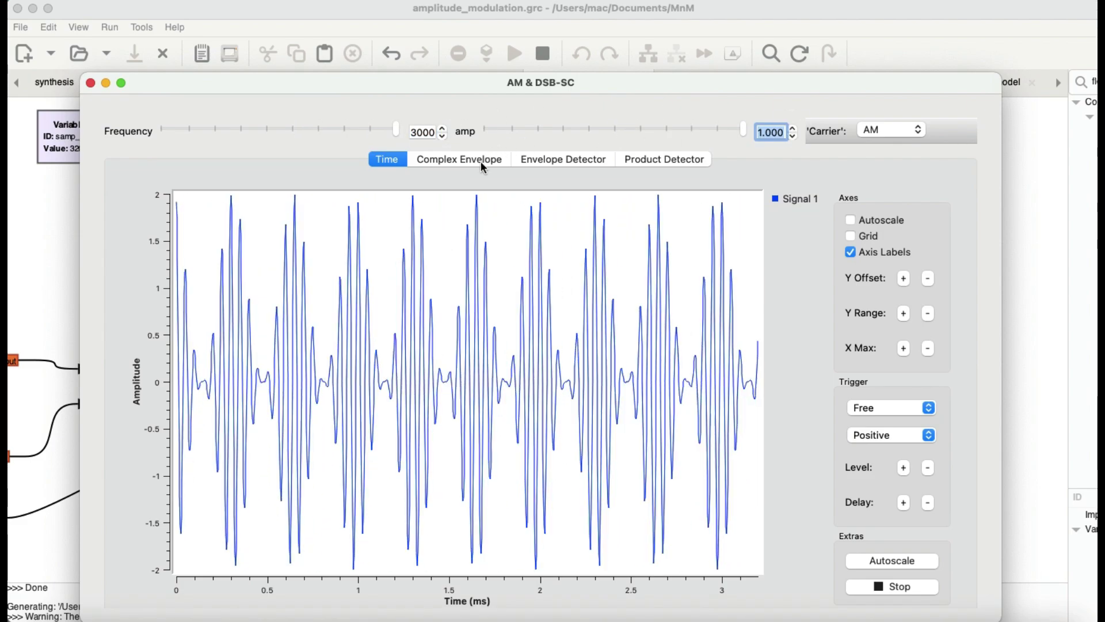
{"action": "left_click", "coordinate": [478, 163]}
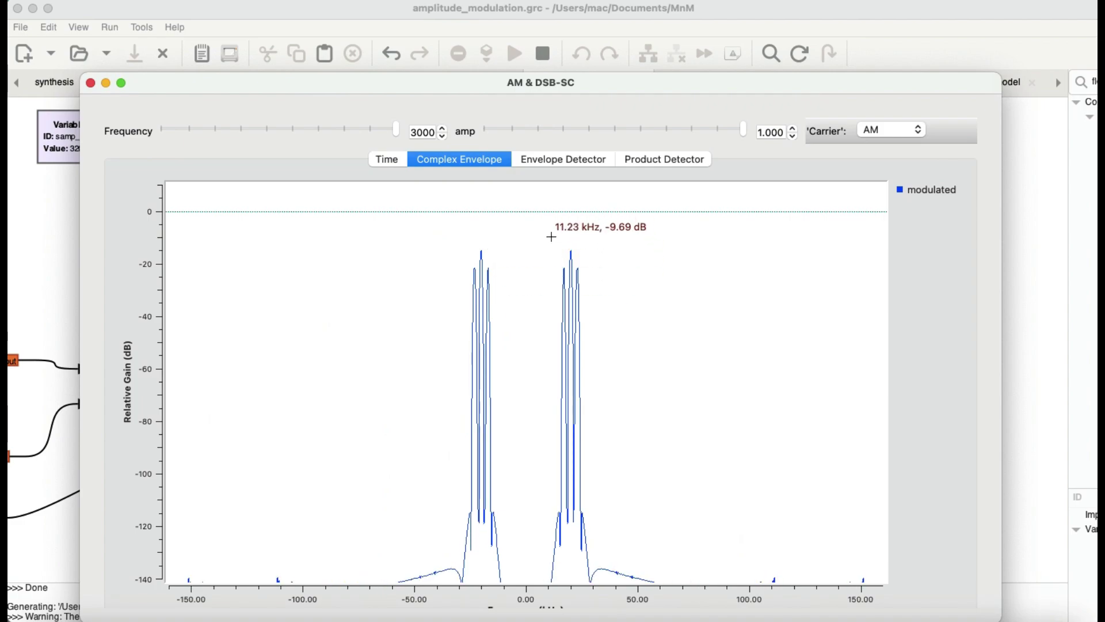
Step: Zoom onto the 20 kHz carrier and read its sidebands at 16.97 and 23.00 kHz, about -21.9 dB
{"action": "left_click_drag", "start_coordinate": [548, 236], "coordinate": [608, 524]}
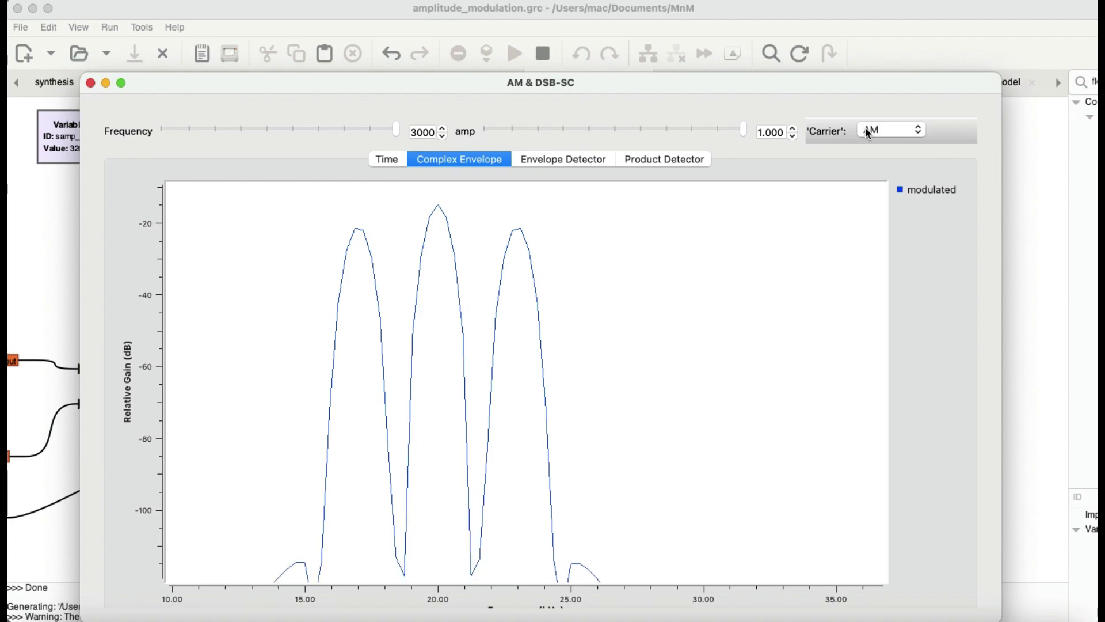
{"action": "mouse_move", "coordinate": [518, 231]}
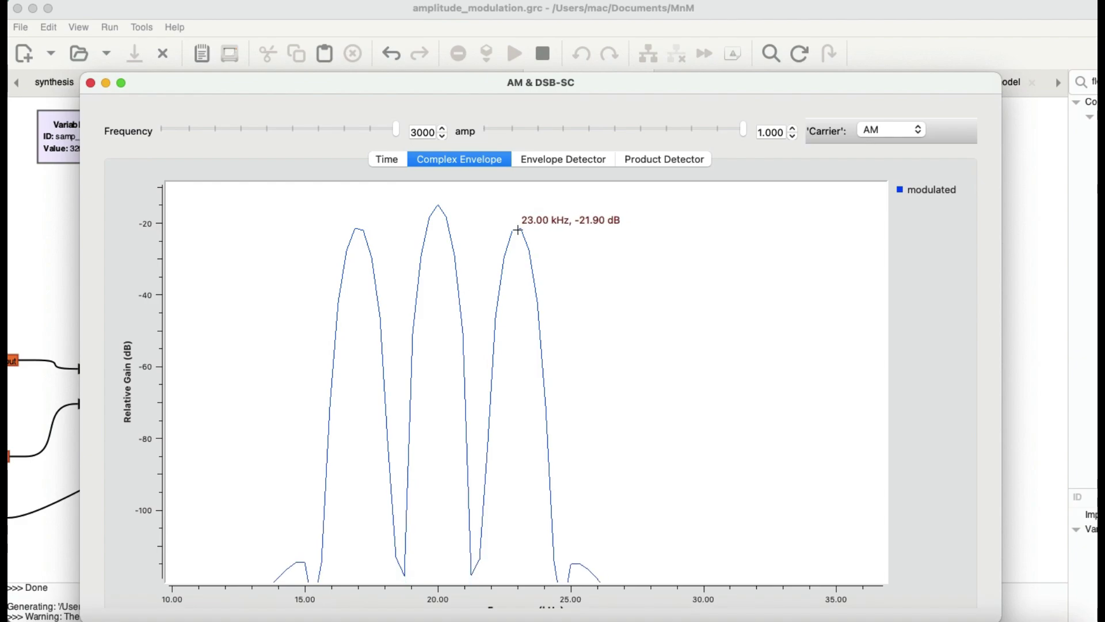
{"action": "mouse_move", "coordinate": [368, 210]}
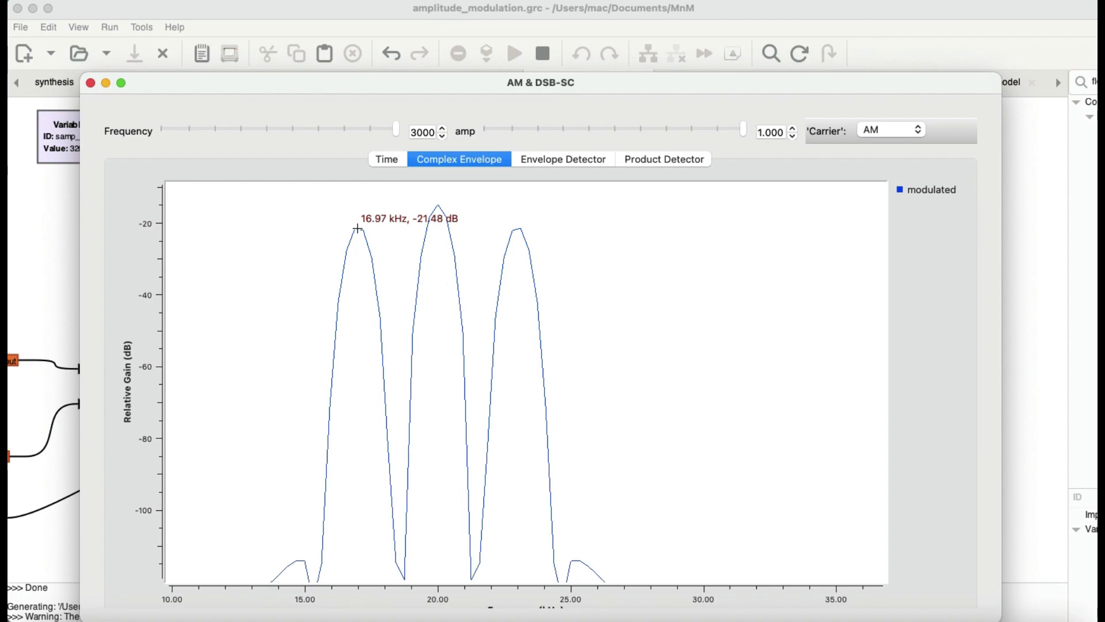
{"action": "scroll", "coordinate": [826, 311], "scroll_direction": "down", "scroll_amount": 10}
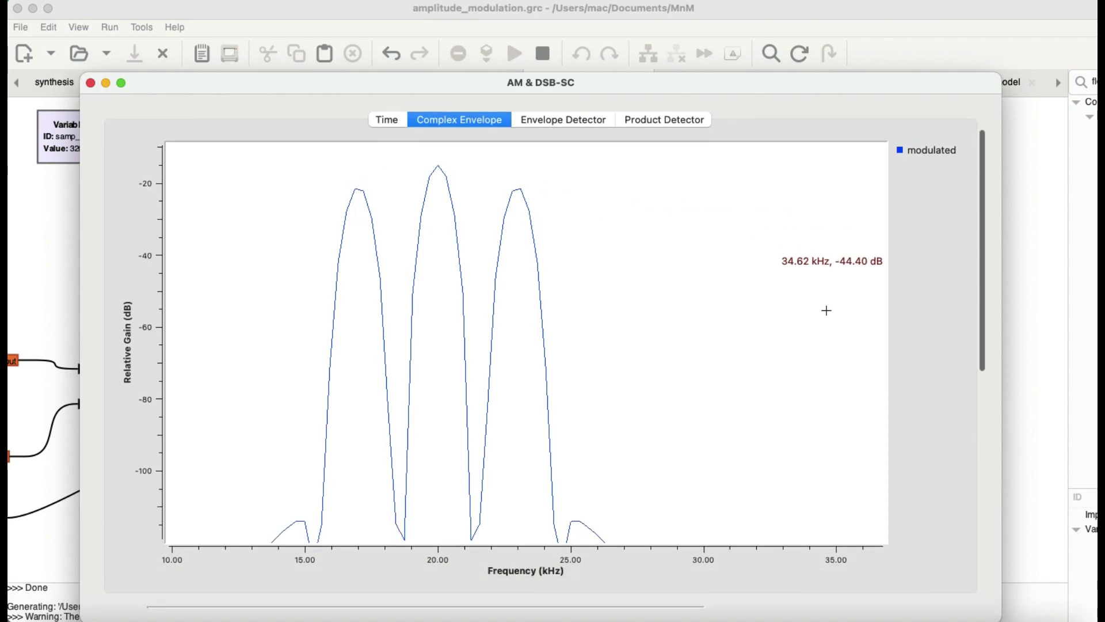
Step: Zoom the After Product detector spectrum onto the ±3.1 kHz tones beside the 0 Hz peak
{"action": "scroll", "coordinate": [827, 310], "scroll_direction": "down", "scroll_amount": 3}
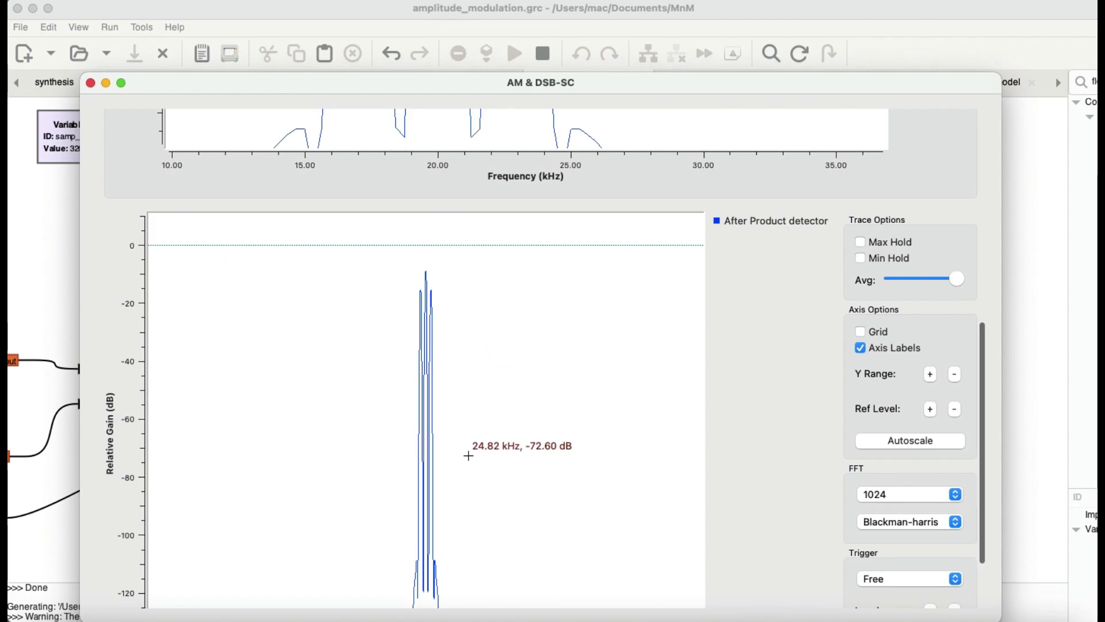
{"action": "scroll", "coordinate": [468, 447], "scroll_direction": "down", "scroll_amount": 3}
{"action": "left_click_drag", "start_coordinate": [402, 197], "coordinate": [487, 316]}
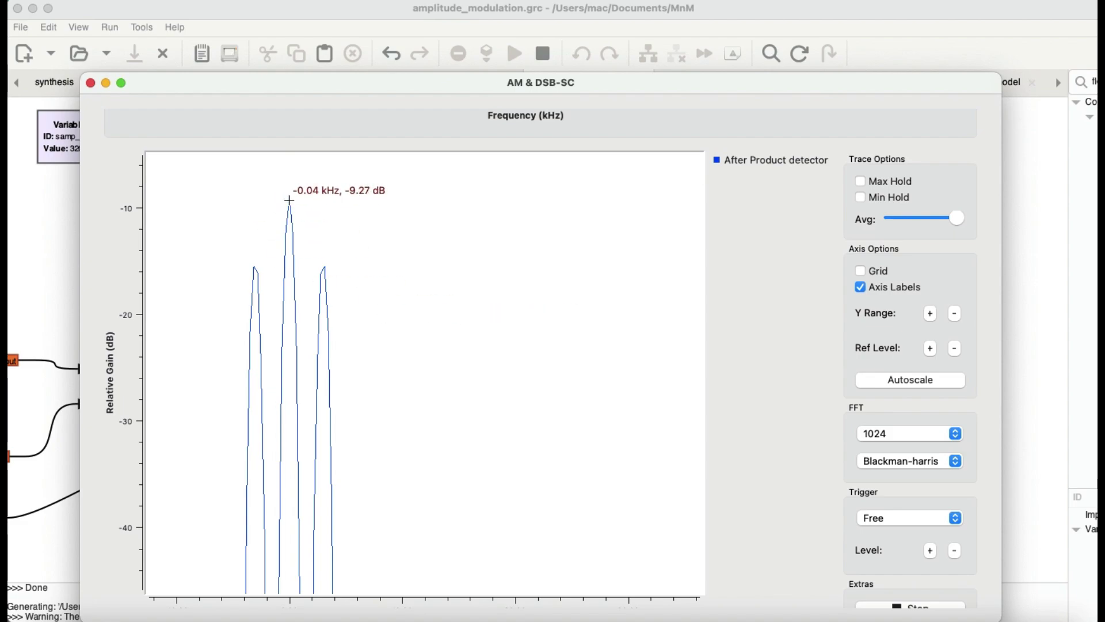
{"action": "scroll", "coordinate": [290, 199], "scroll_direction": "down", "scroll_amount": 1}
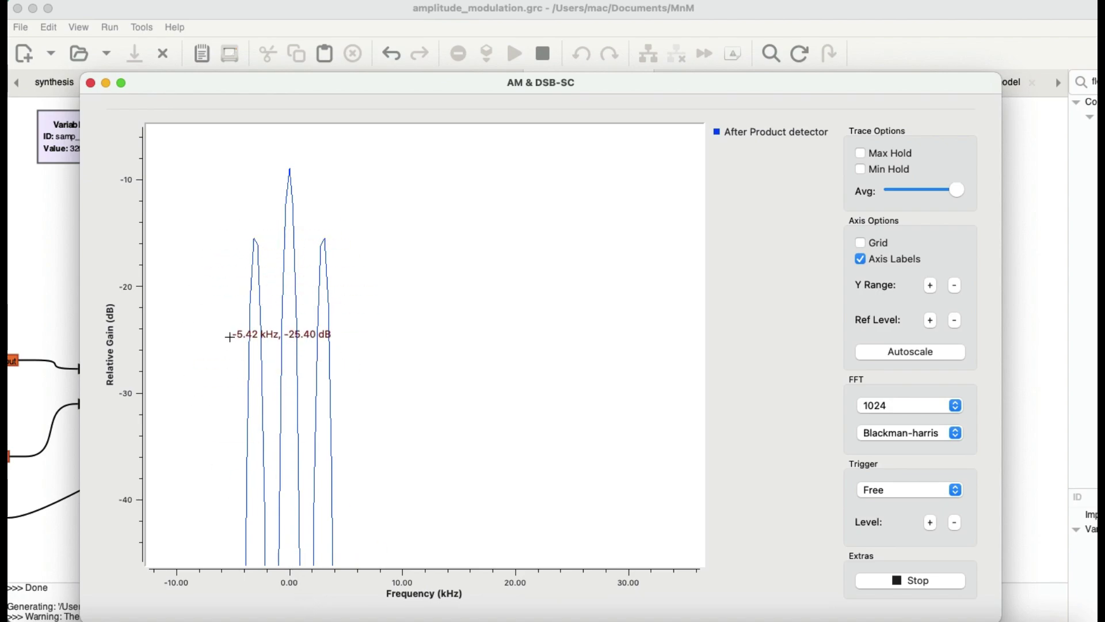
{"action": "scroll", "coordinate": [570, 262], "scroll_direction": "up", "scroll_amount": 10}
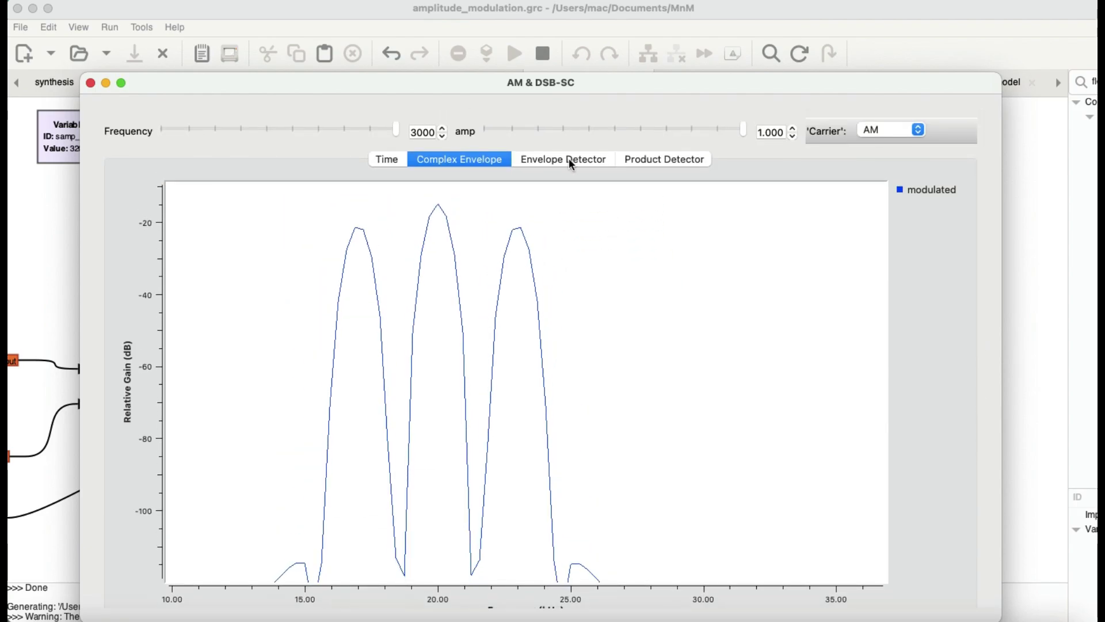
Step: Show and freeze the AM envelope detector output, then switch to the Product Detector output
{"action": "left_click", "coordinate": [570, 159]}
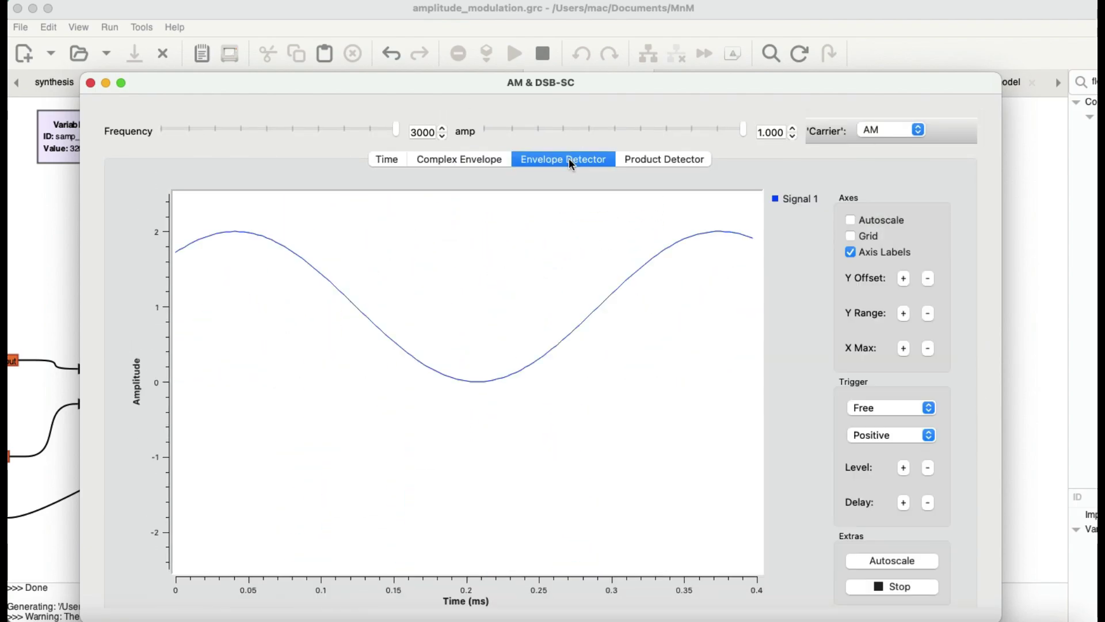
{"action": "left_click", "coordinate": [891, 586]}
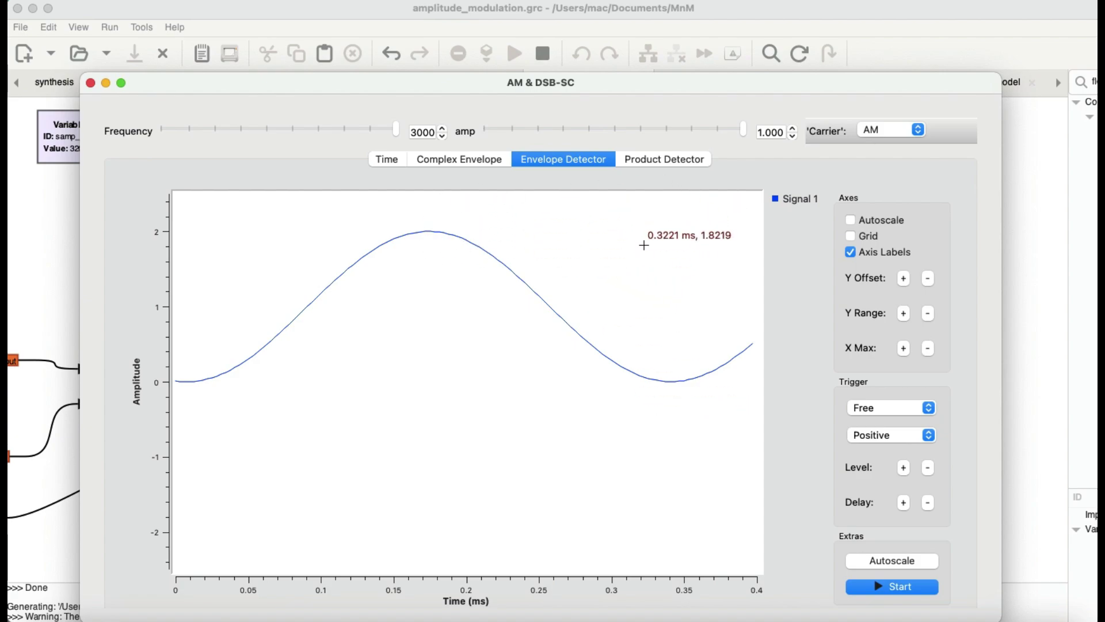
{"action": "scroll", "coordinate": [746, 361], "scroll_direction": "down", "scroll_amount": 3}
{"action": "scroll", "coordinate": [746, 361], "scroll_direction": "down", "scroll_amount": 3}
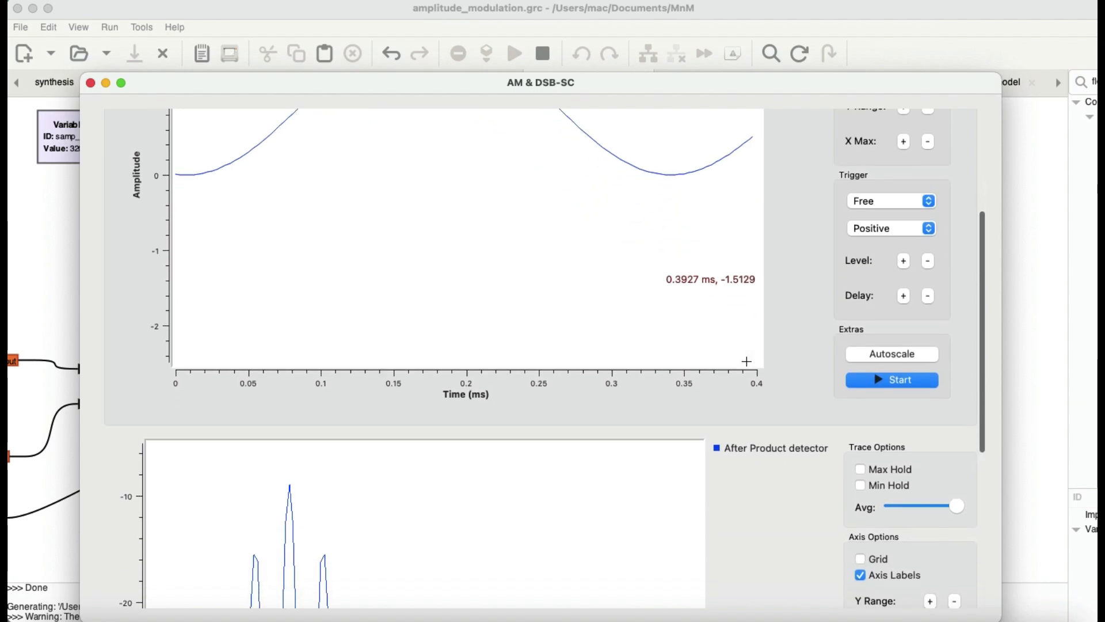
{"action": "scroll", "coordinate": [747, 361], "scroll_direction": "up", "scroll_amount": 3}
{"action": "scroll", "coordinate": [746, 361], "scroll_direction": "up", "scroll_amount": 3}
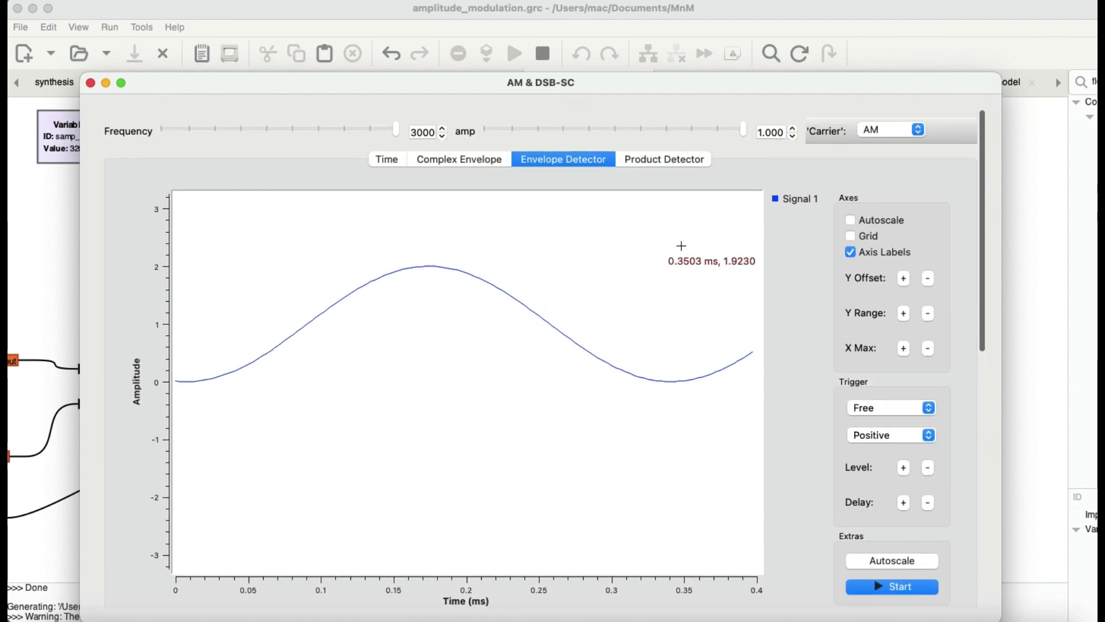
{"action": "left_click", "coordinate": [676, 164]}
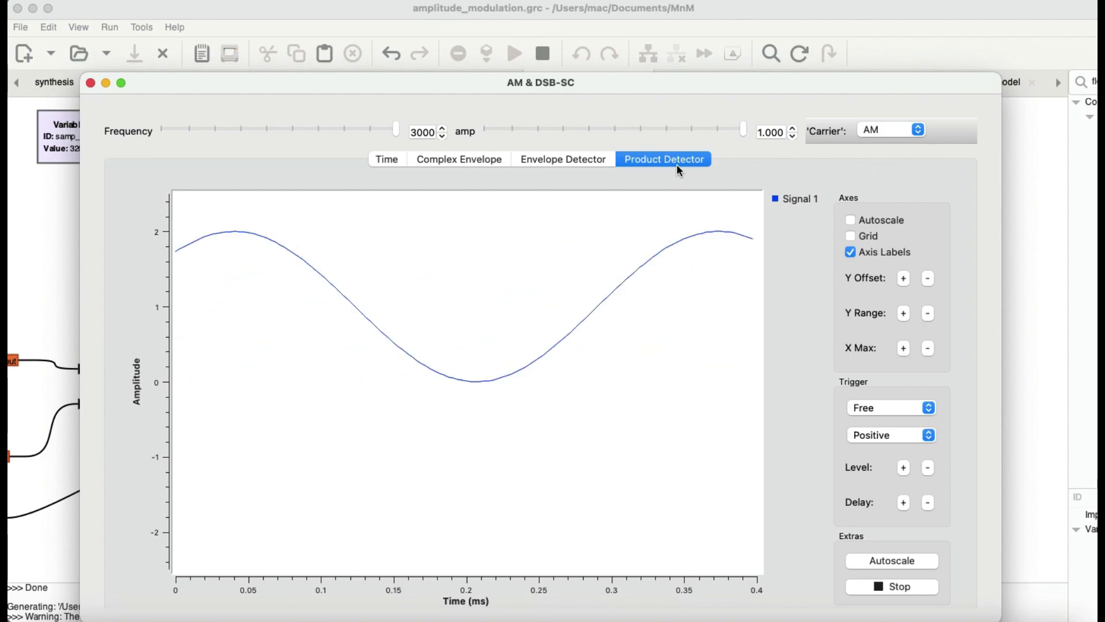
Step: Freeze the recovered 3 kHz product-detector sinusoid, then return to the time-domain waveform view
{"action": "left_click", "coordinate": [894, 587]}
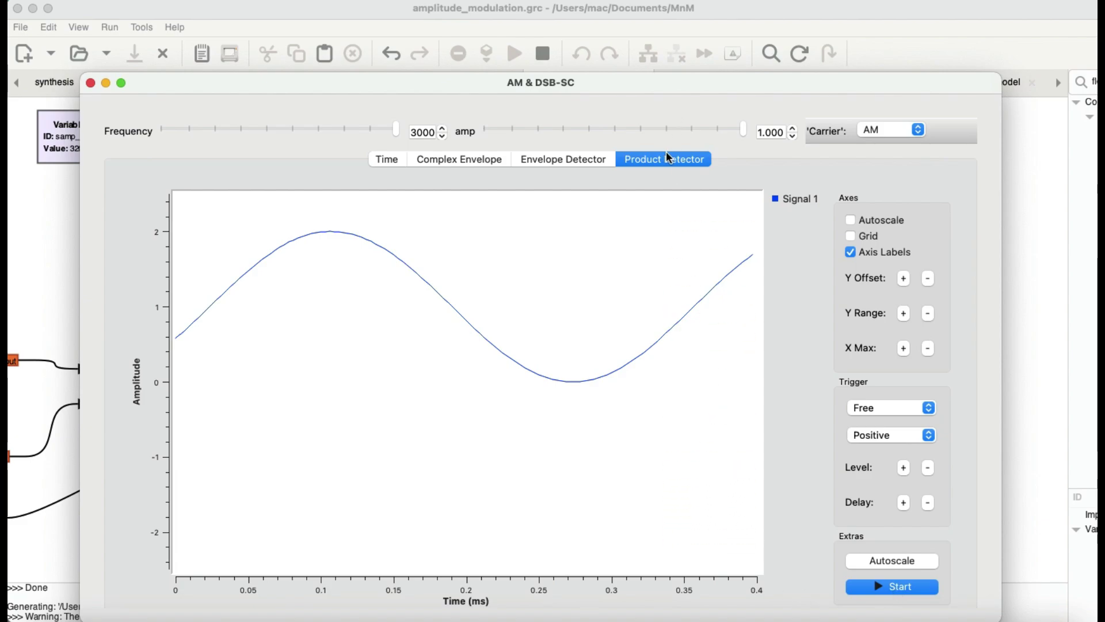
{"action": "left_click", "coordinate": [389, 160]}
Step: Set Carrier to DSB-SC, briefly zoom its time plot to 1.2–2.95 ms, then view its spectrum
{"action": "left_click", "coordinate": [917, 131]}
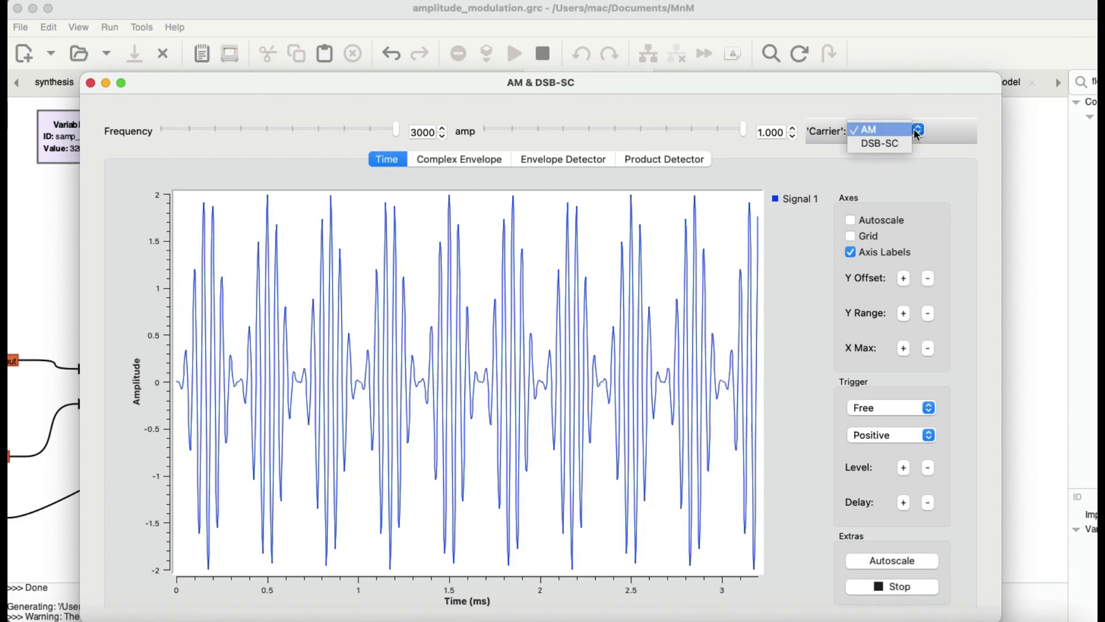
{"action": "left_click", "coordinate": [894, 143]}
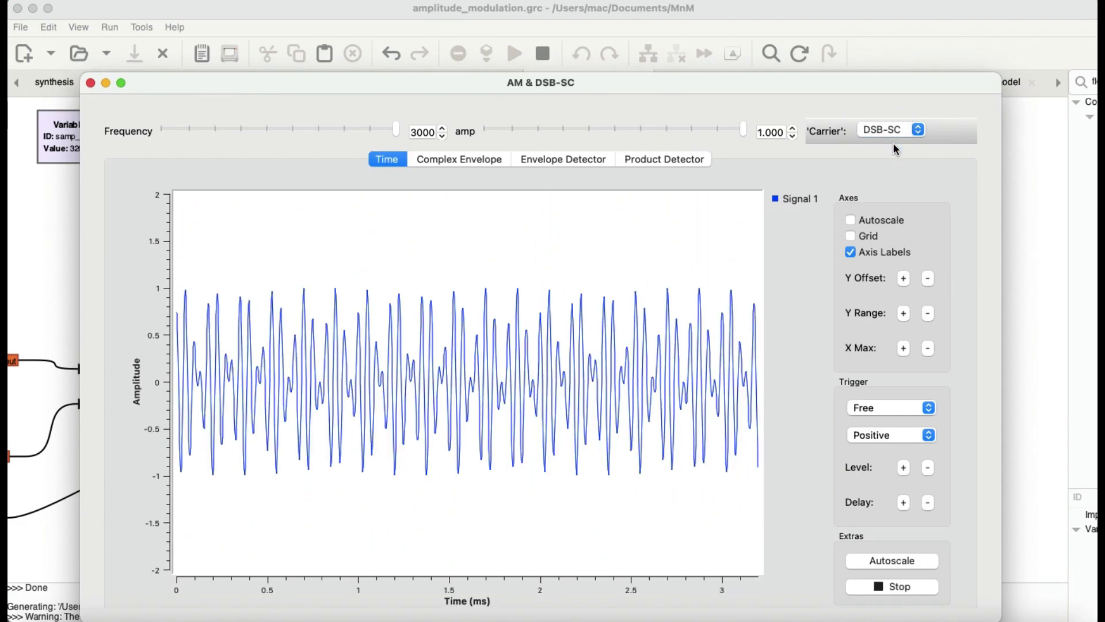
{"action": "left_click_drag", "start_coordinate": [403, 274], "coordinate": [712, 565]}
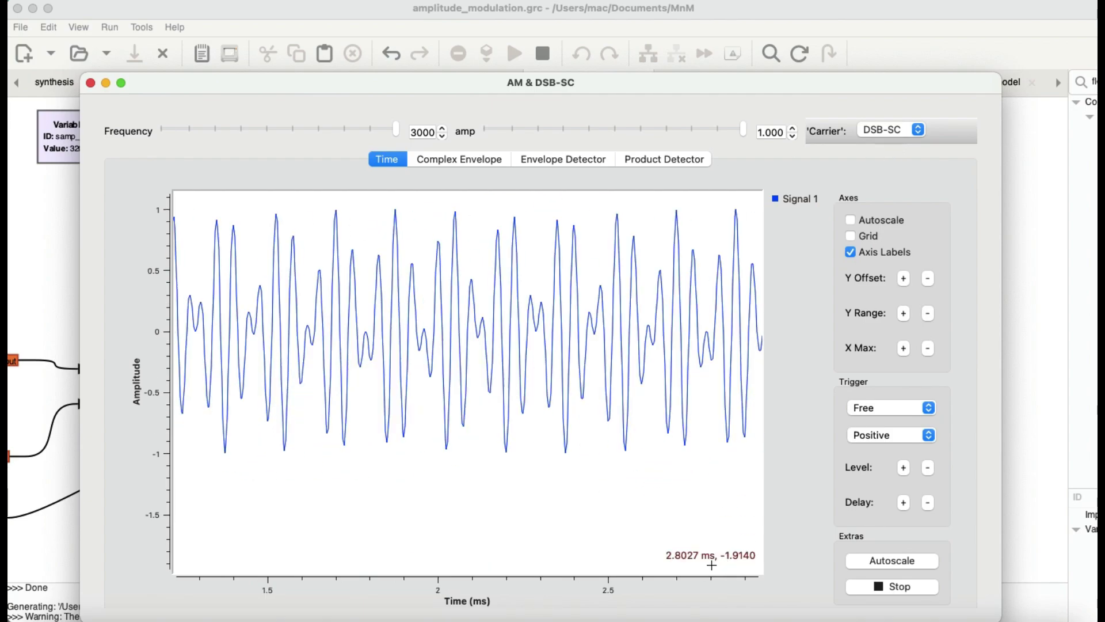
{"action": "right_click", "coordinate": [586, 330]}
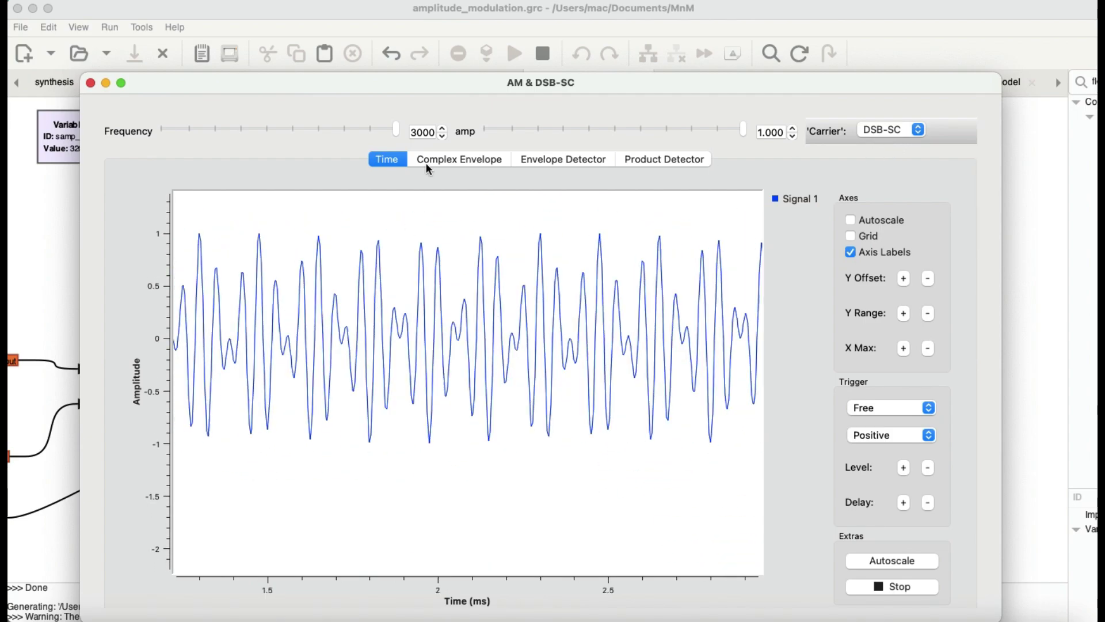
{"action": "left_click", "coordinate": [444, 160]}
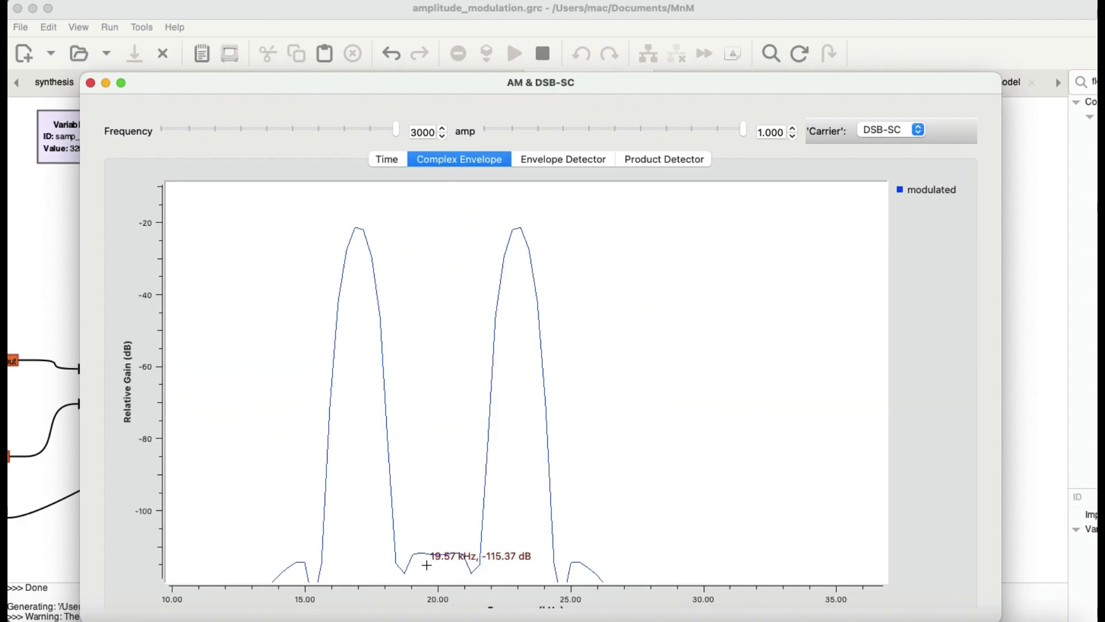
{"action": "key", "text": "super+Tab"}
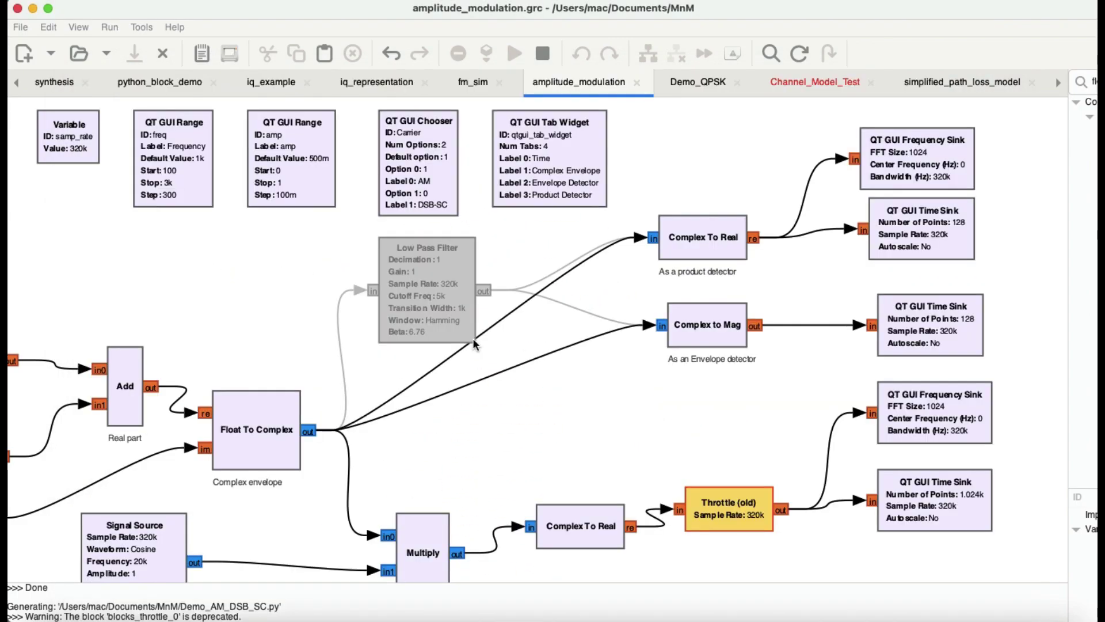
{"action": "key", "text": "super+Tab"}
{"action": "key", "text": "Tab"}
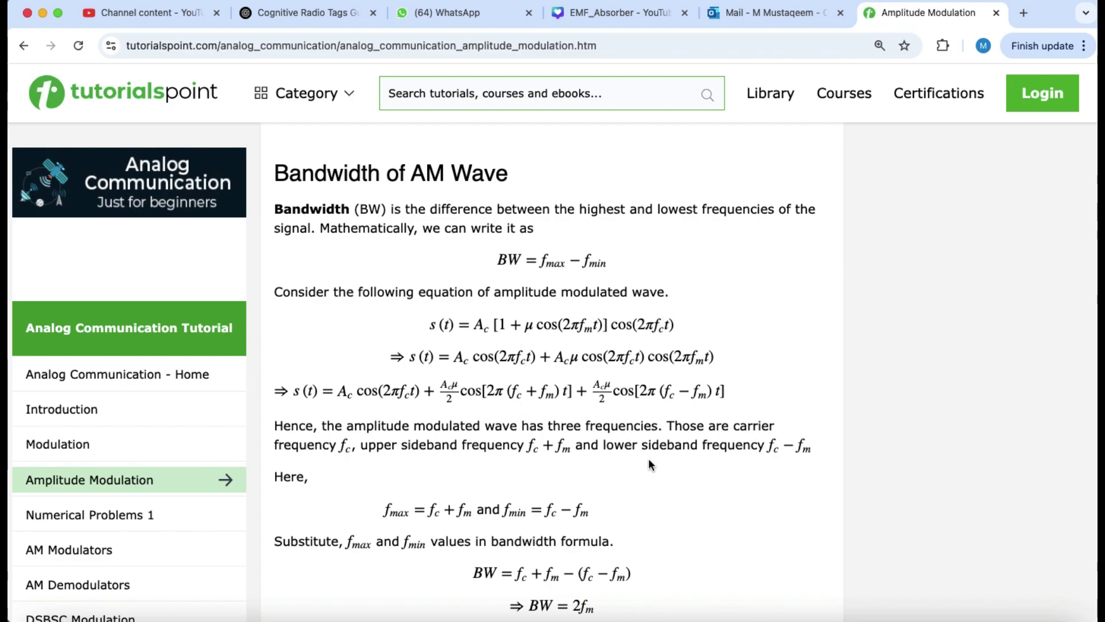
{"action": "key", "text": "super+Tab"}
{"action": "key", "text": "super+Tab"}
{"action": "key", "text": "super+Tab"}
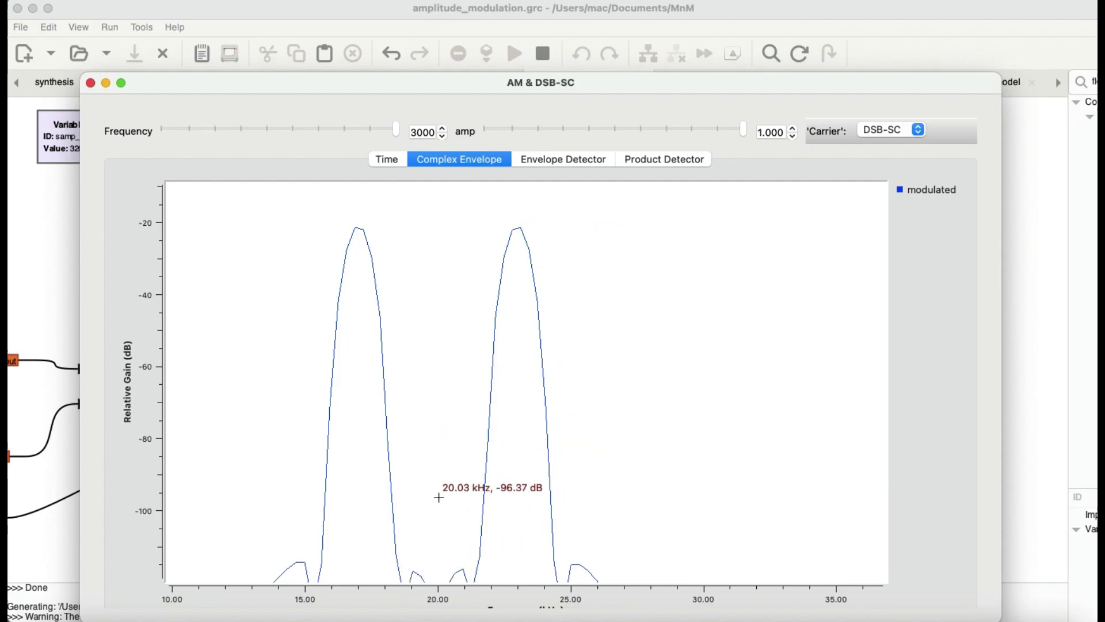
Step: Close the AM & DSB-SC window and re-execute the flowgraph with its default AM settings
{"action": "left_click", "coordinate": [91, 83]}
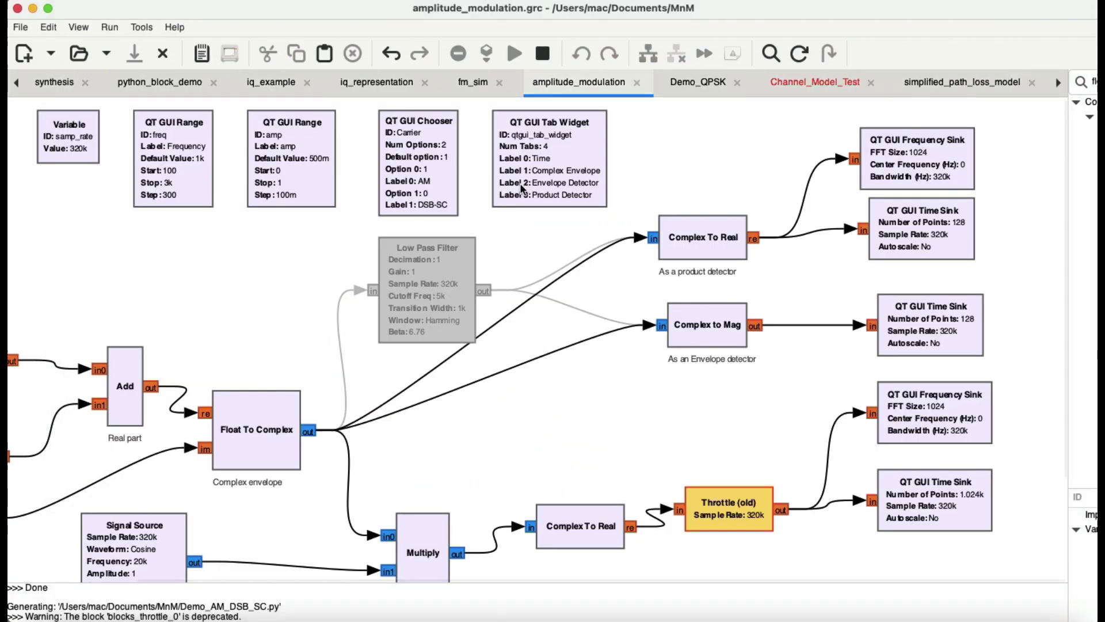
{"action": "left_click", "coordinate": [517, 53]}
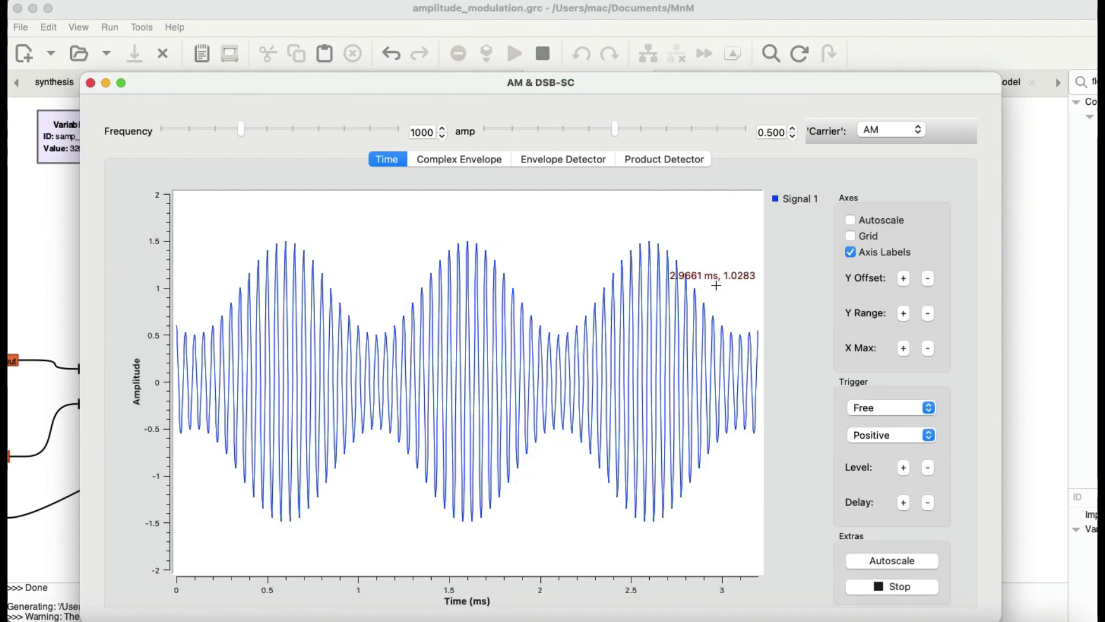
Step: Show the AM Complex Envelope spectrum and raise the message frequency from 1000 to 3000 Hz
{"action": "left_click", "coordinate": [481, 159]}
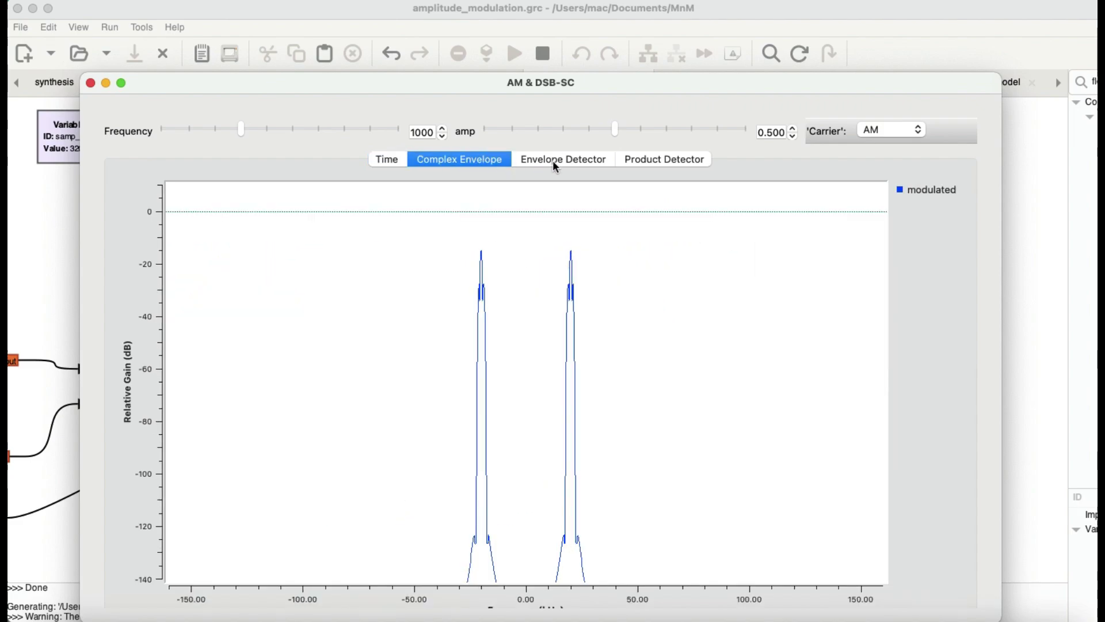
{"action": "left_click", "coordinate": [442, 127]}
{"action": "left_click_drag", "start_coordinate": [442, 128], "coordinate": [442, 127]}
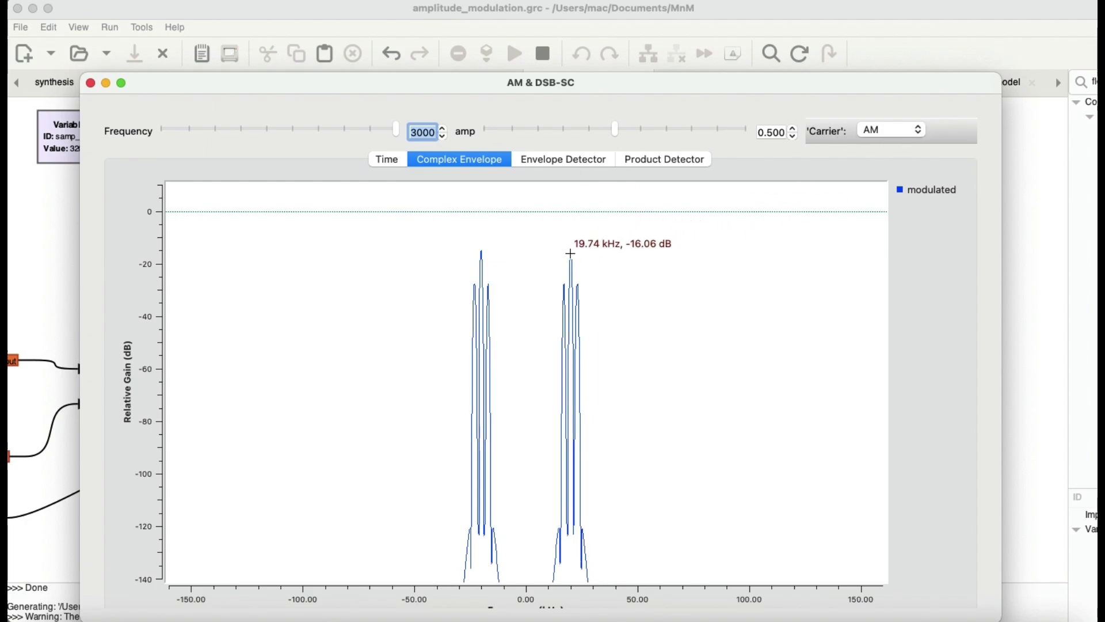
{"action": "left_click", "coordinate": [918, 130]}
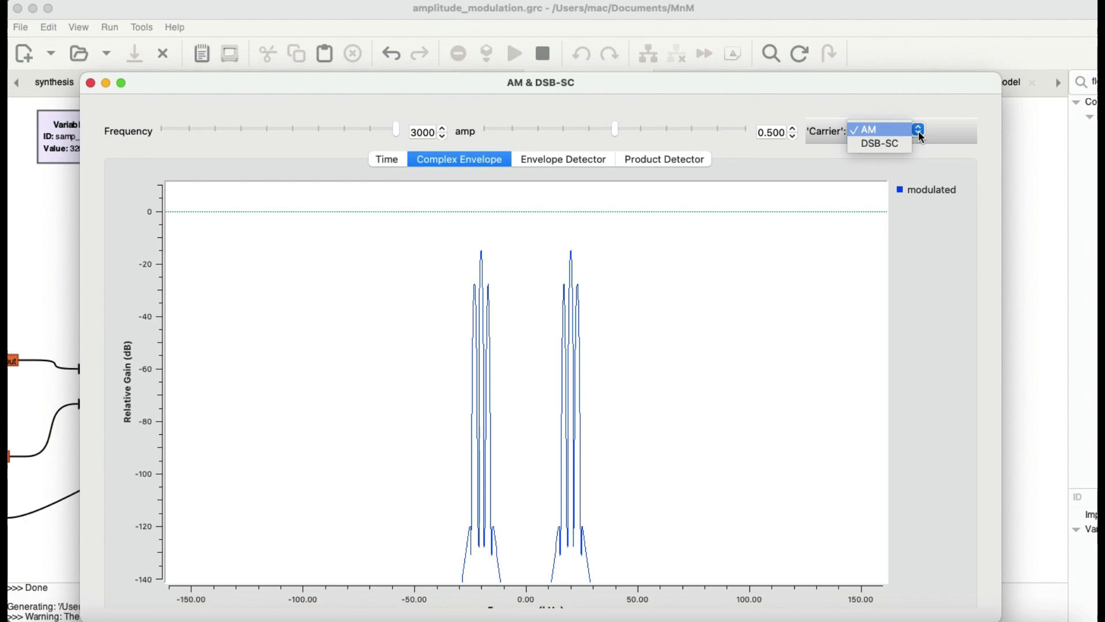
Step: Select DSB-SC as the carrier and check the After Product detector spectrum further down
{"action": "left_click", "coordinate": [901, 143]}
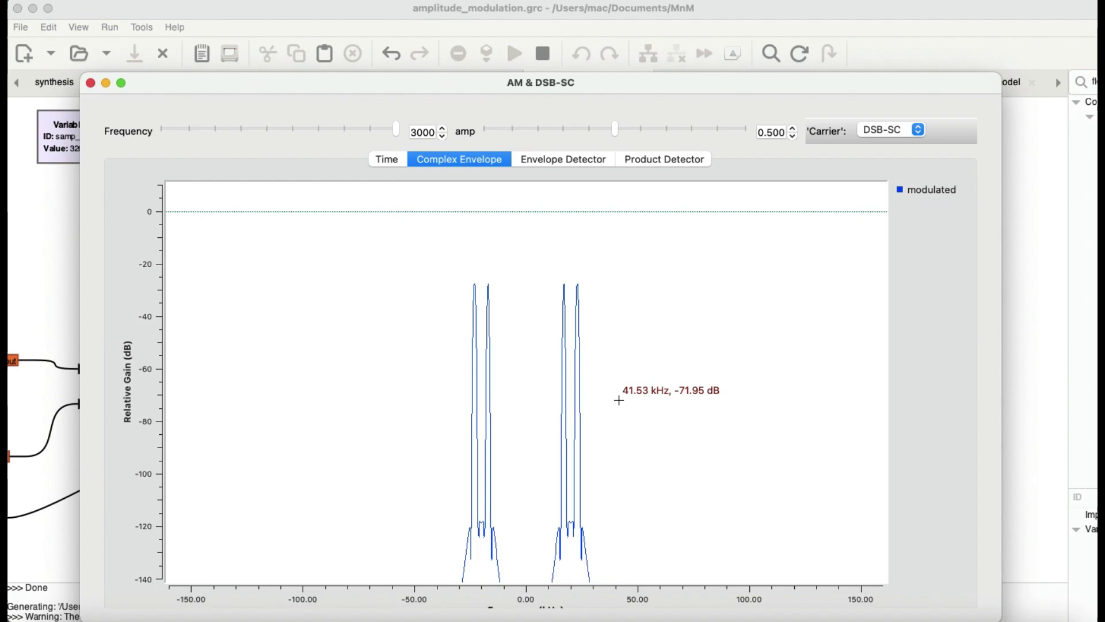
{"action": "scroll", "coordinate": [612, 388], "scroll_direction": "down", "scroll_amount": 8}
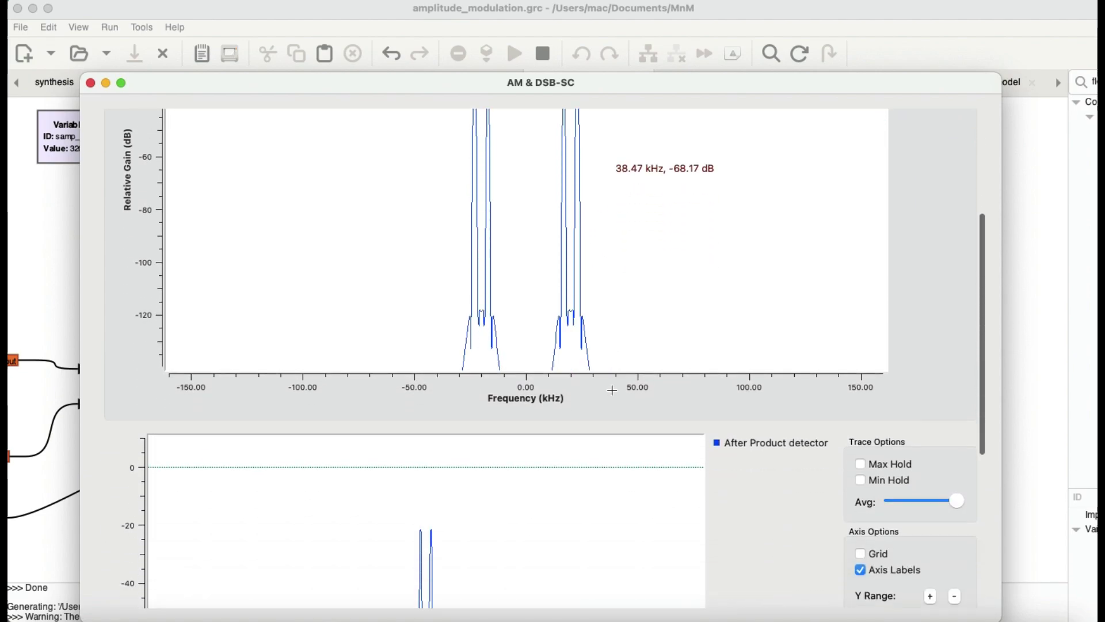
{"action": "scroll", "coordinate": [612, 389], "scroll_direction": "down", "scroll_amount": 5}
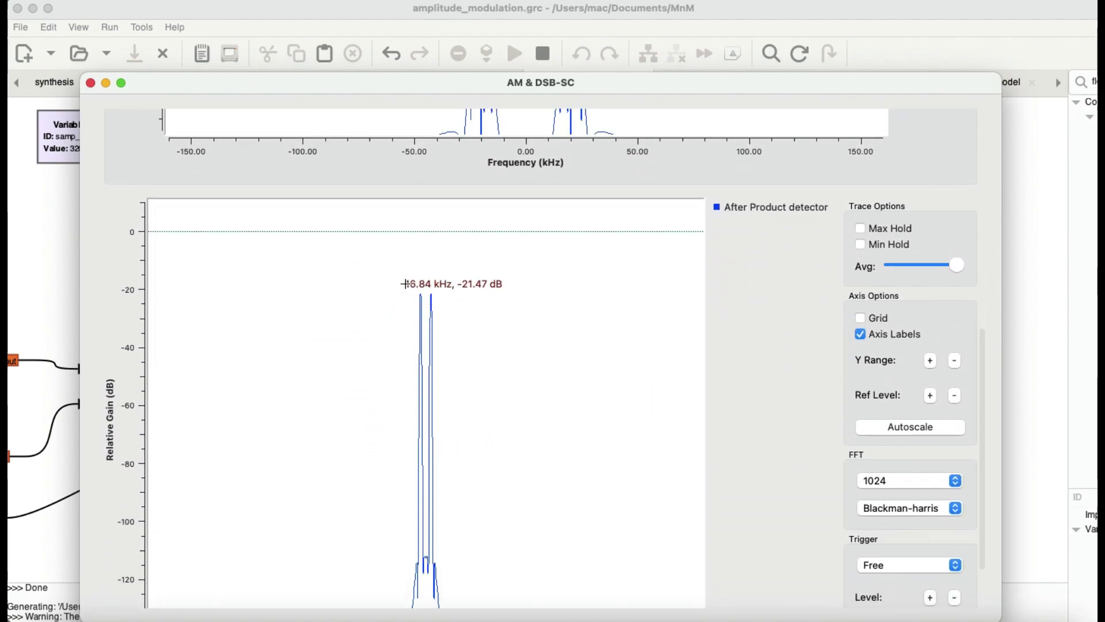
{"action": "scroll", "coordinate": [543, 402], "scroll_direction": "up", "scroll_amount": 13}
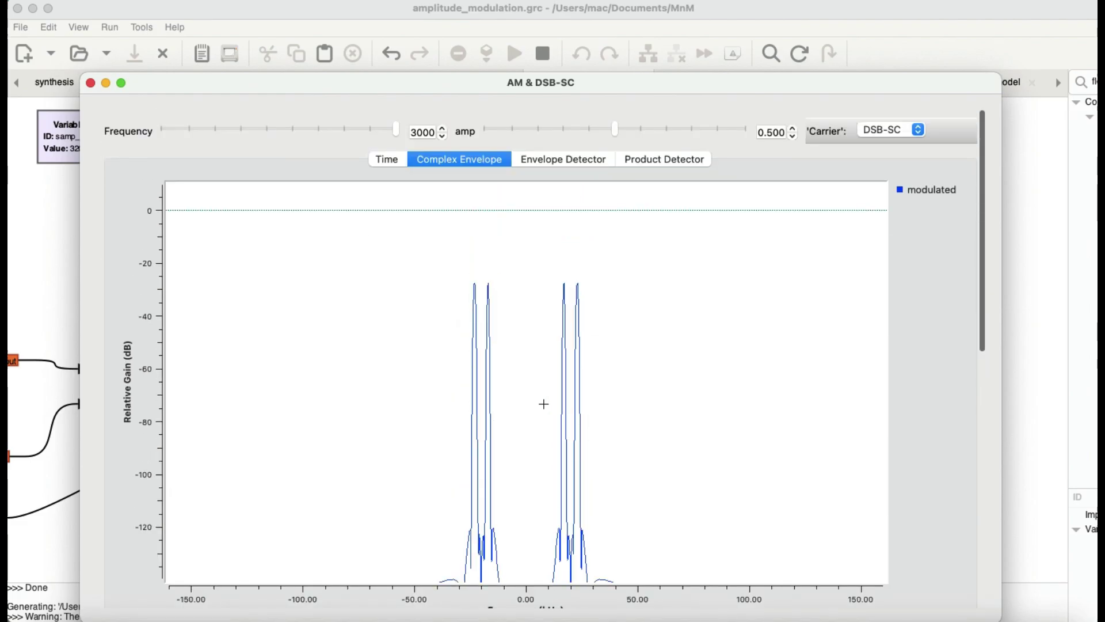
{"action": "mouse_move", "coordinate": [544, 403]}
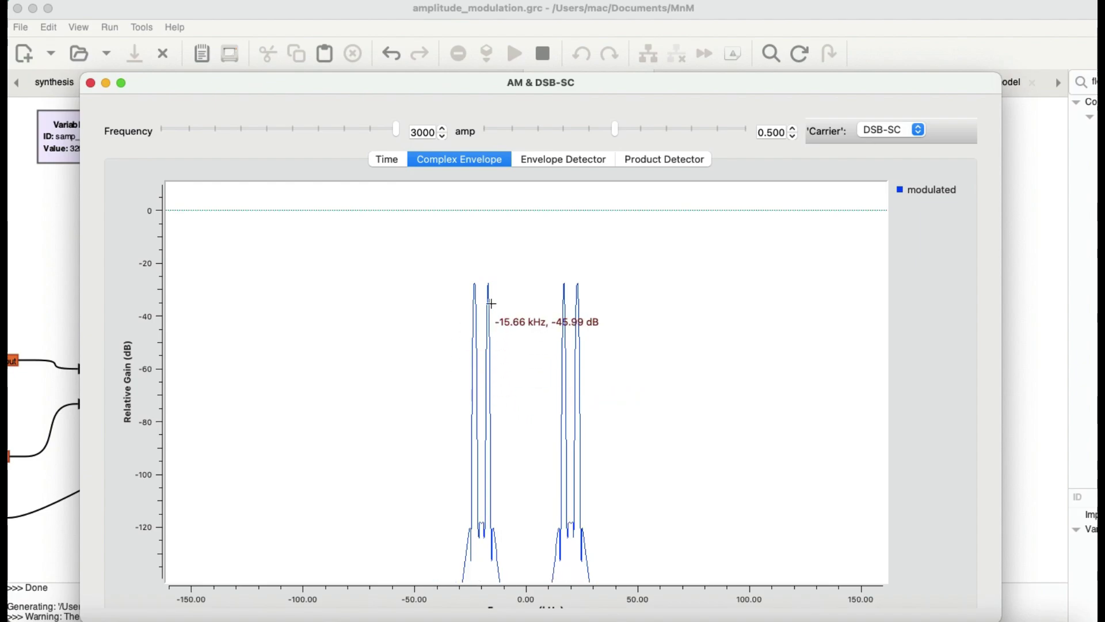
Step: Display the DSB-SC envelope detector output as rectified arches peaking near 0.5
{"action": "left_click", "coordinate": [549, 160]}
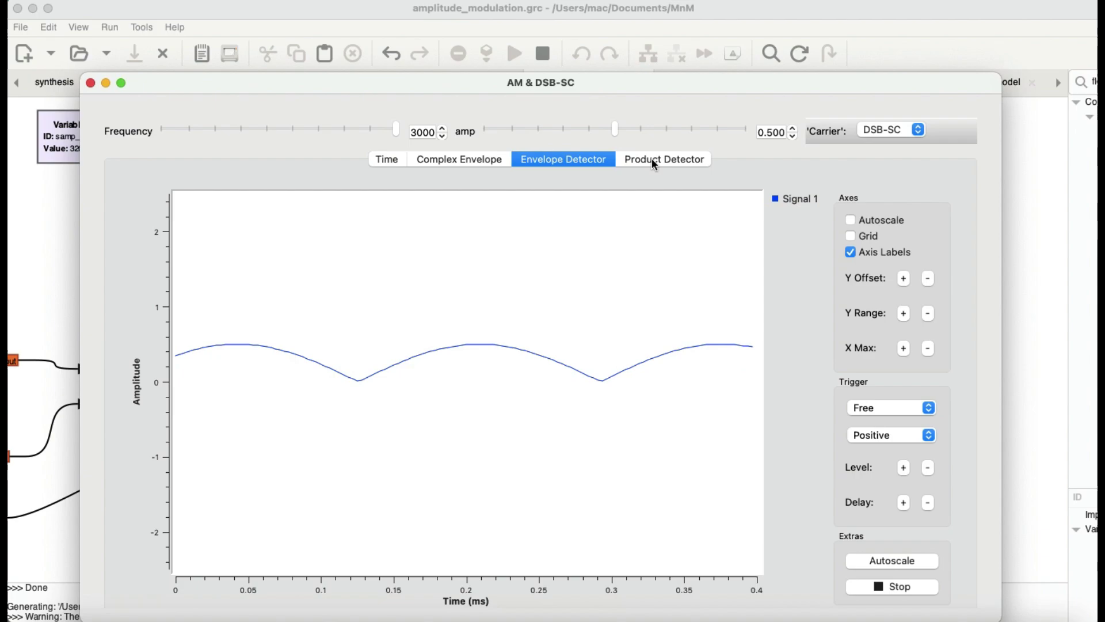
Step: Display the DSB-SC product detector output as a clean 3 kHz sinusoid of about ±0.5
{"action": "left_click", "coordinate": [684, 162]}
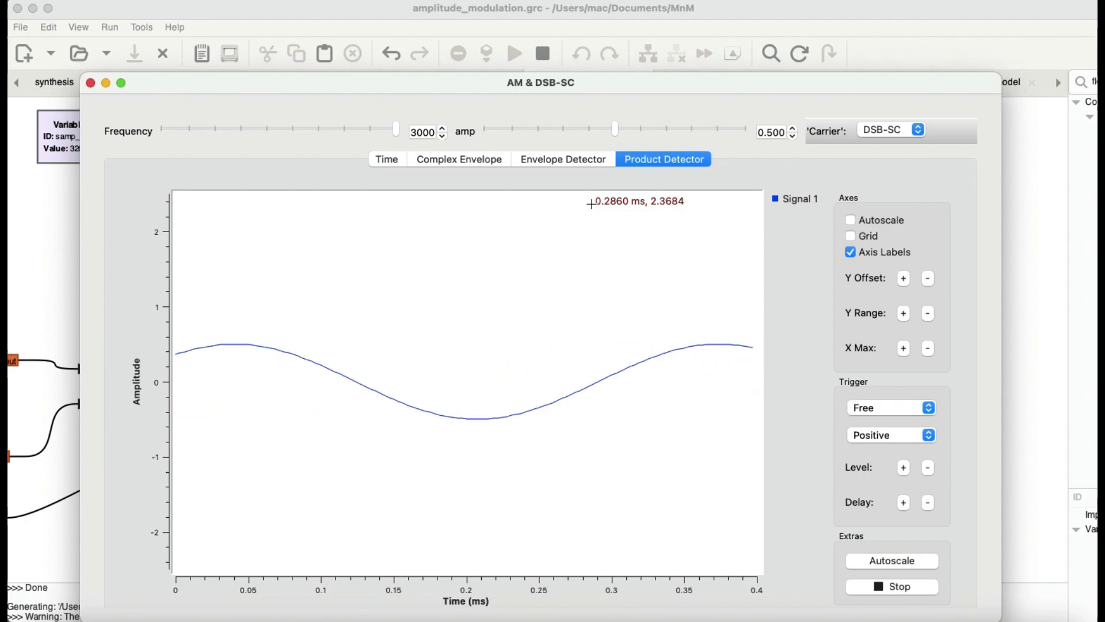
Step: Return to the DSB-SC Envelope Detector view and move the plot window higher on screen
{"action": "left_click", "coordinate": [555, 158]}
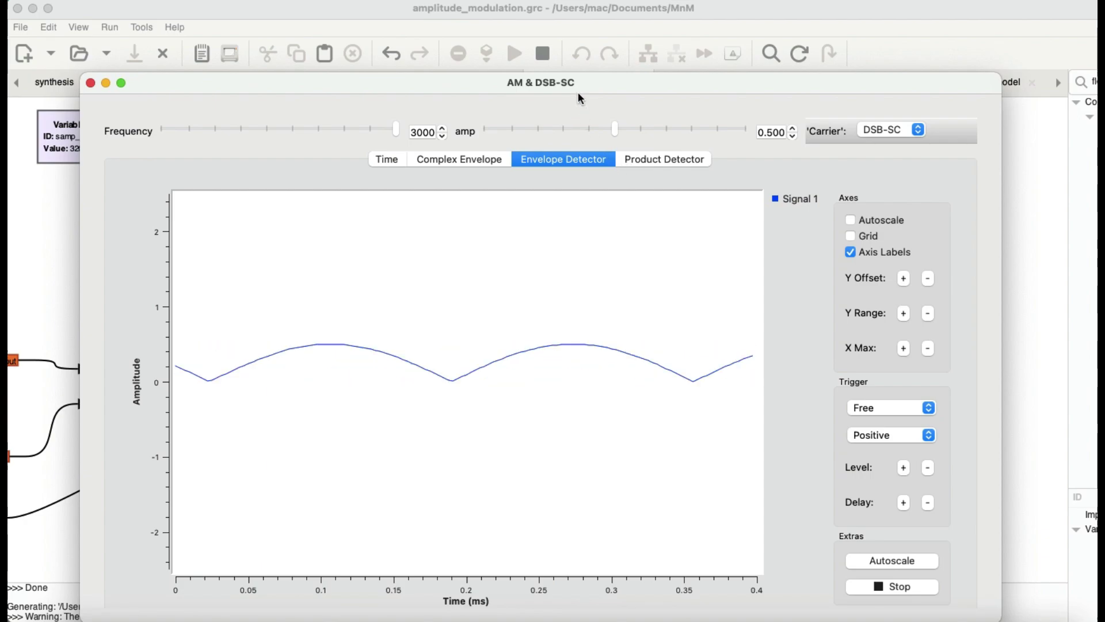
{"action": "left_click_drag", "start_coordinate": [578, 79], "coordinate": [569, 35]}
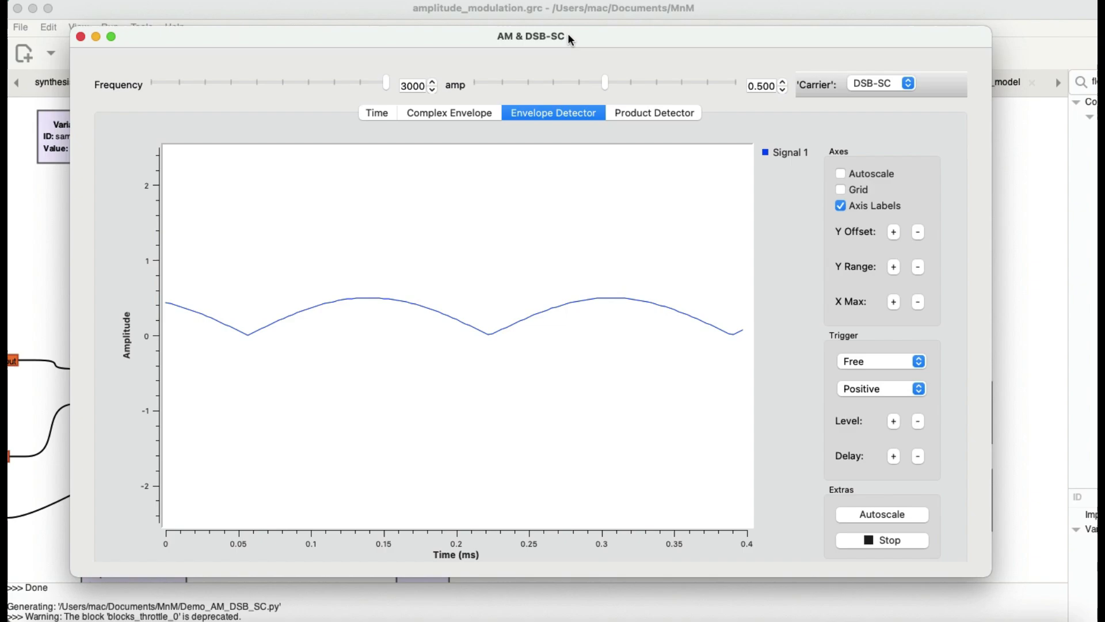